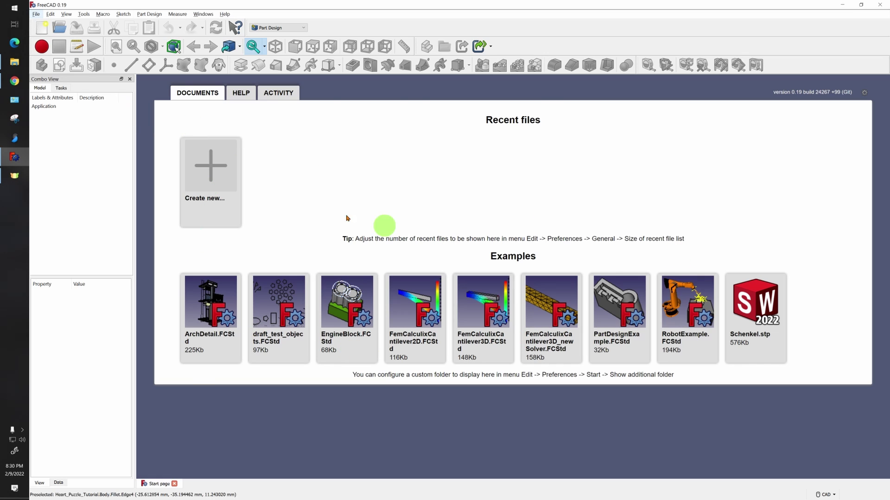
- Open the File menu from the FreeCAD Start page
left_click(36, 14)
left_click(36, 14)
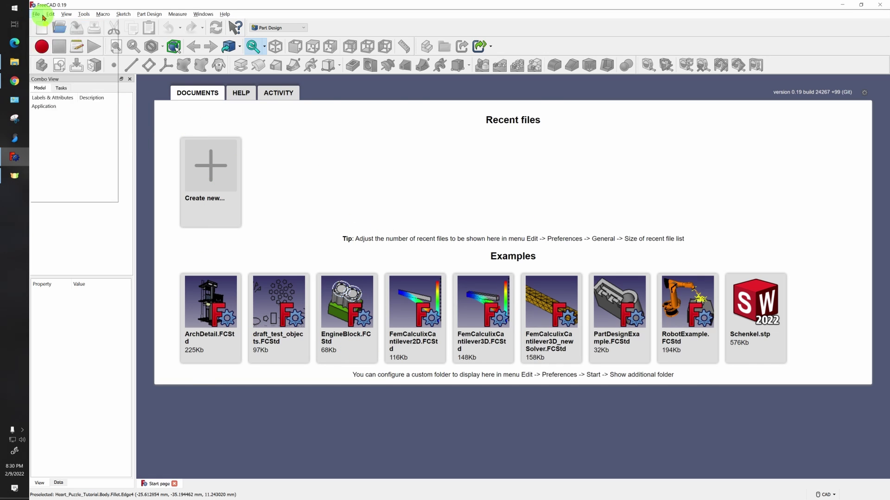
left_click(37, 14)
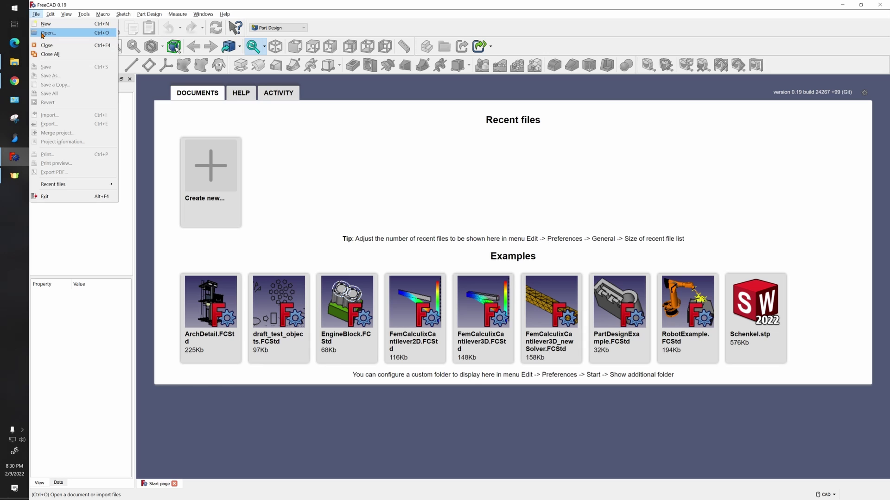
- Open the Heart Puzzle Tutorial document and pan the heart into view
left_click(42, 33)
key("Return")
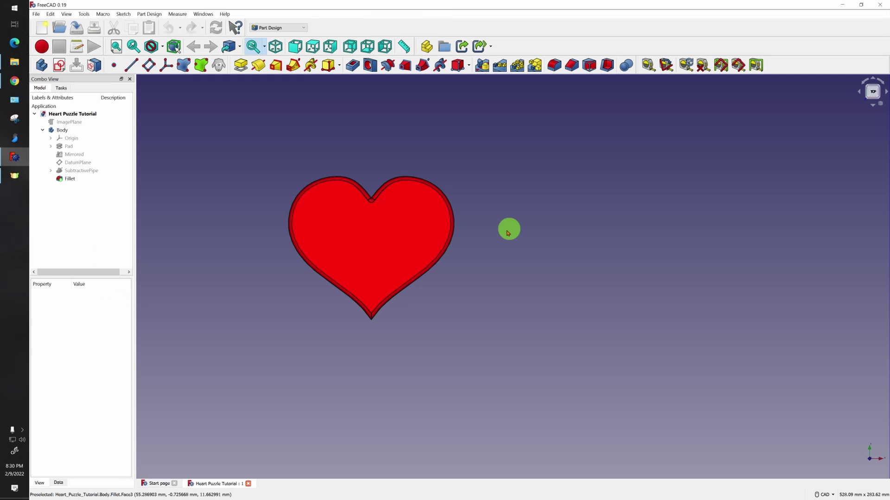
middle_click_drag(478, 251, 570, 249)
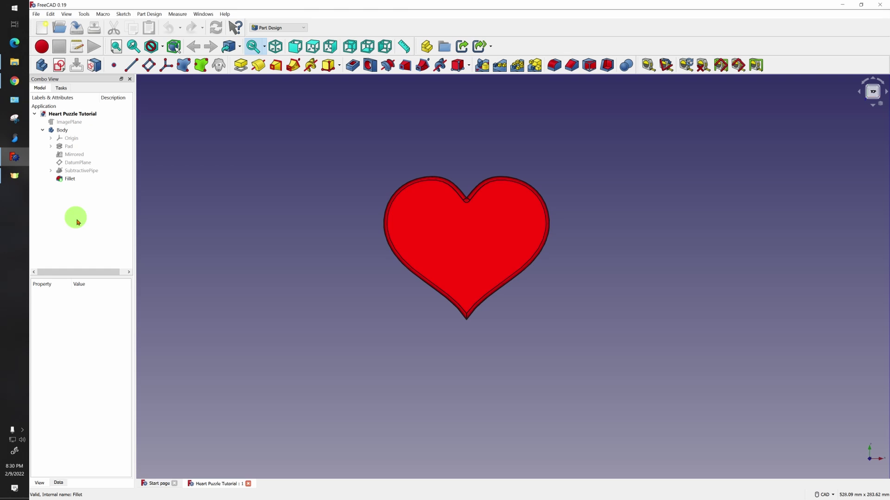
- Rename the existing Body to 'Heart'
left_click(63, 131)
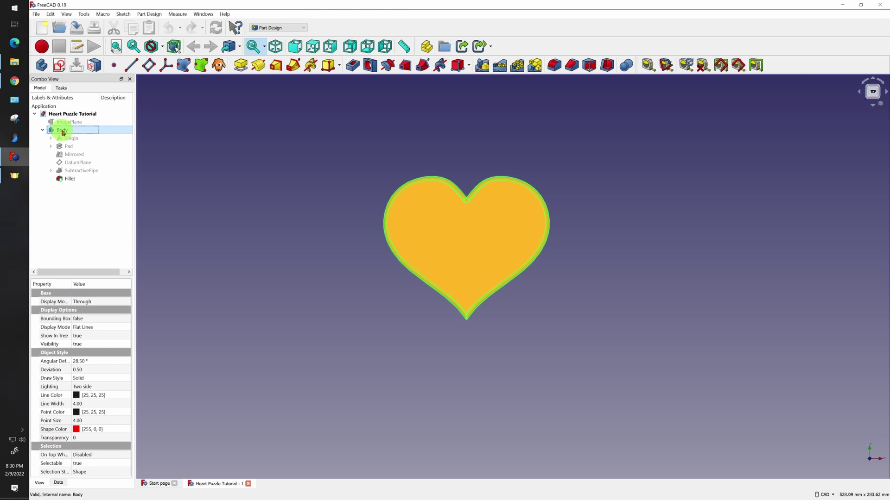
right_click(63, 133)
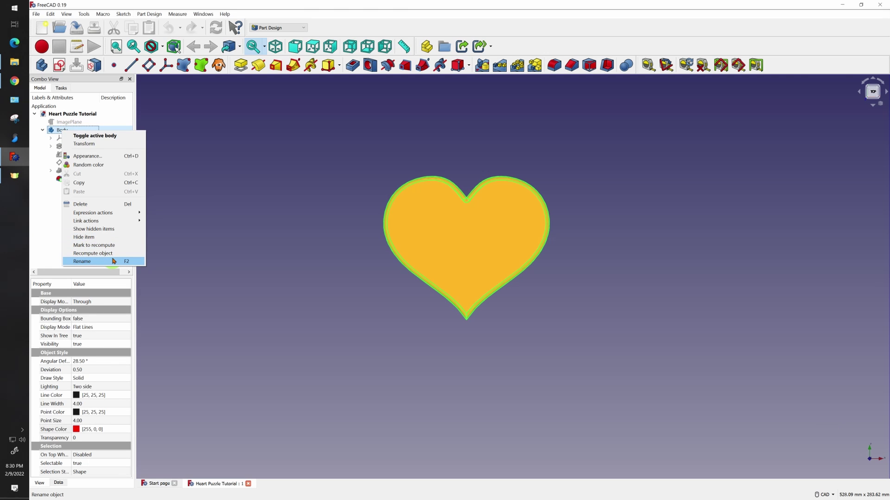
left_click(113, 261)
type("Heart")
key("Return")
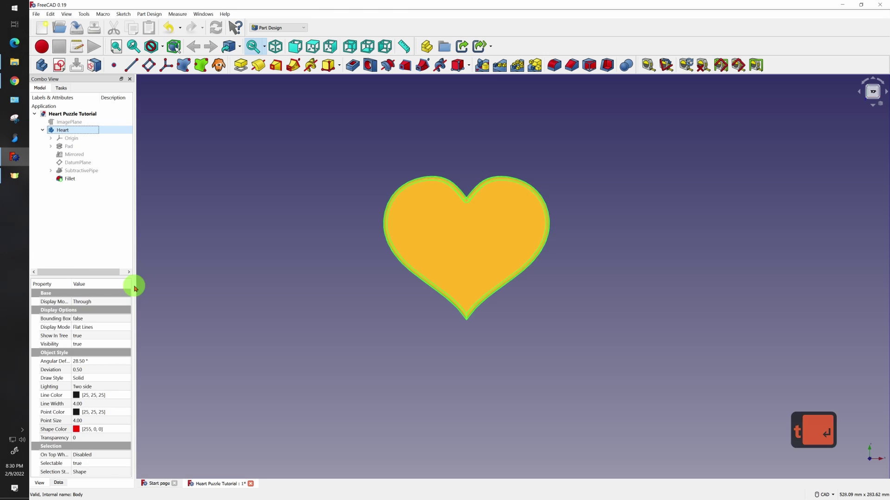
- Create a new body, Body001, and make it the active body
left_click(44, 68)
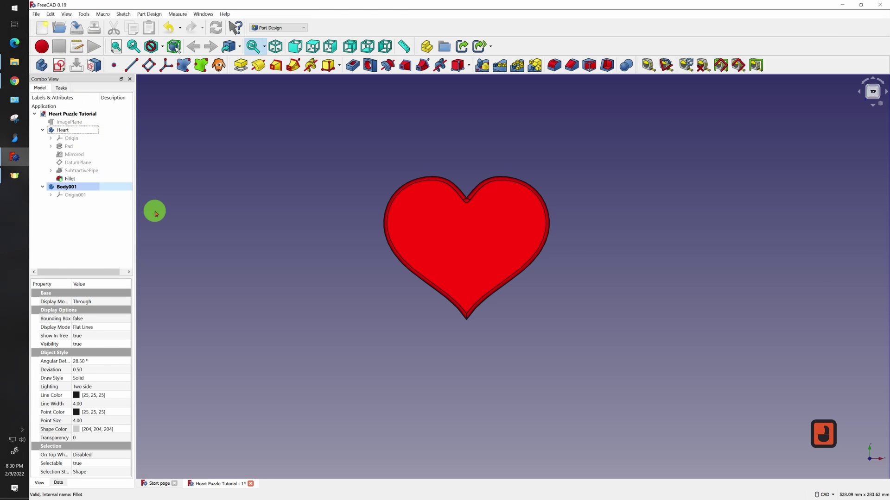
right_click(64, 188)
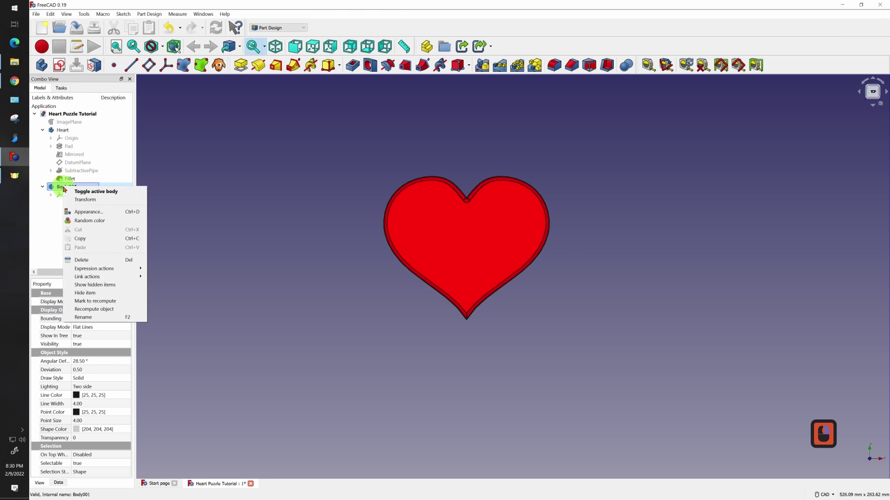
left_click(103, 192)
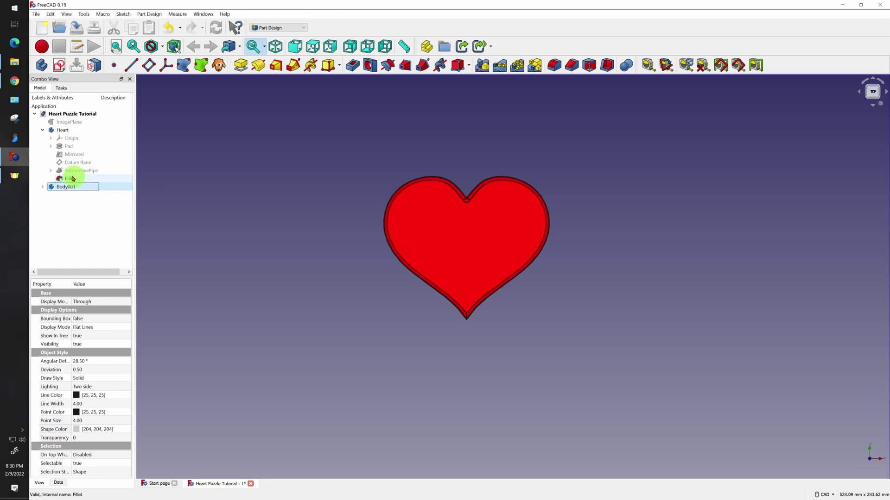
right_click(90, 189)
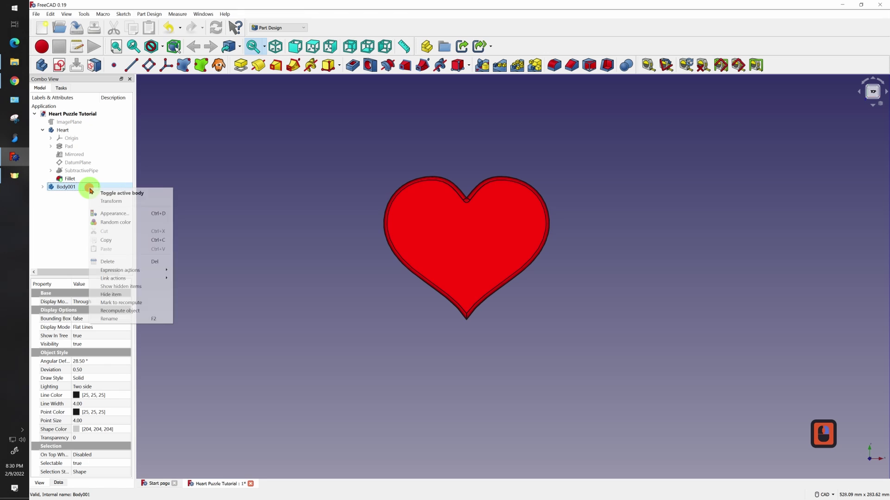
left_click(107, 193)
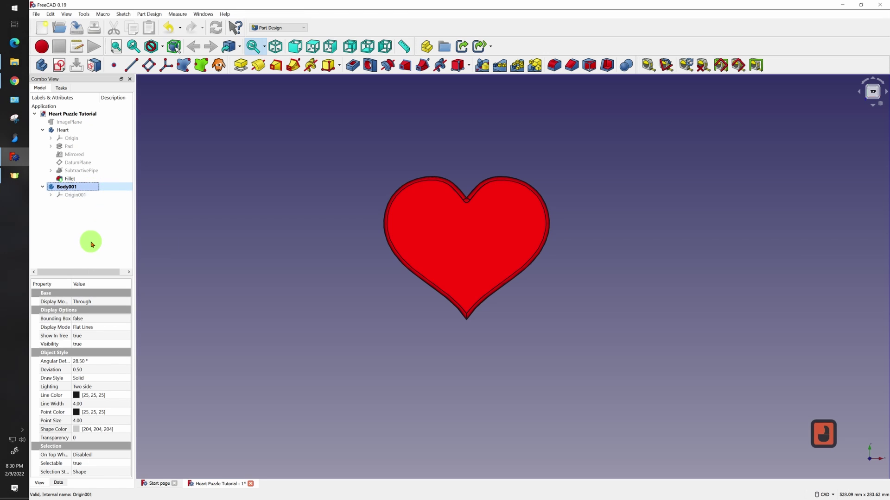
left_click(91, 245)
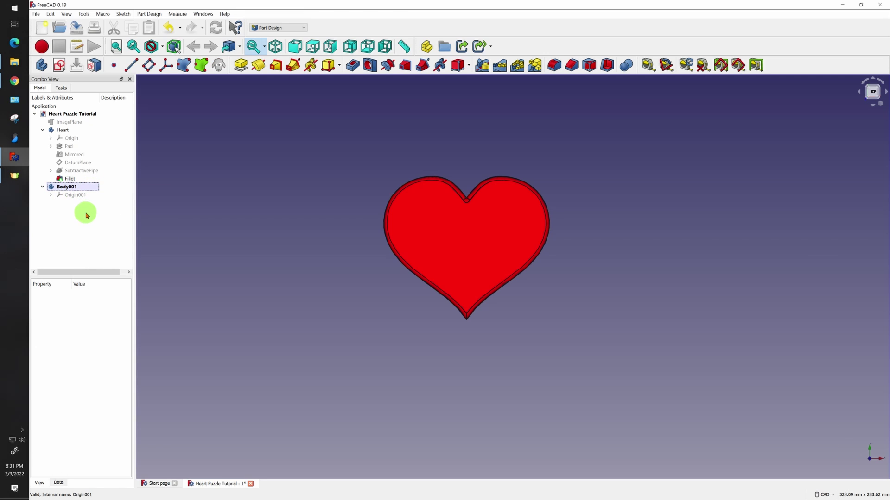
- Create a new sketch in Body001 placed on XY_Plane001
left_click(60, 65)
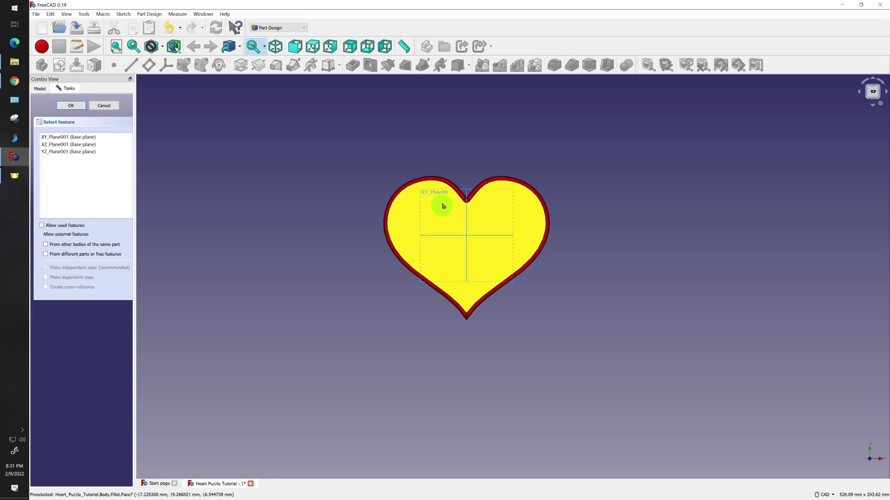
left_click(88, 138)
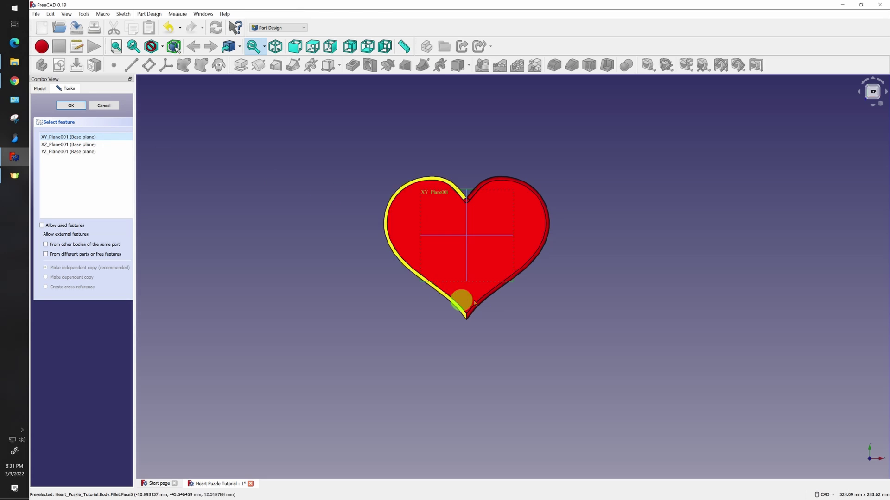
left_click(71, 105)
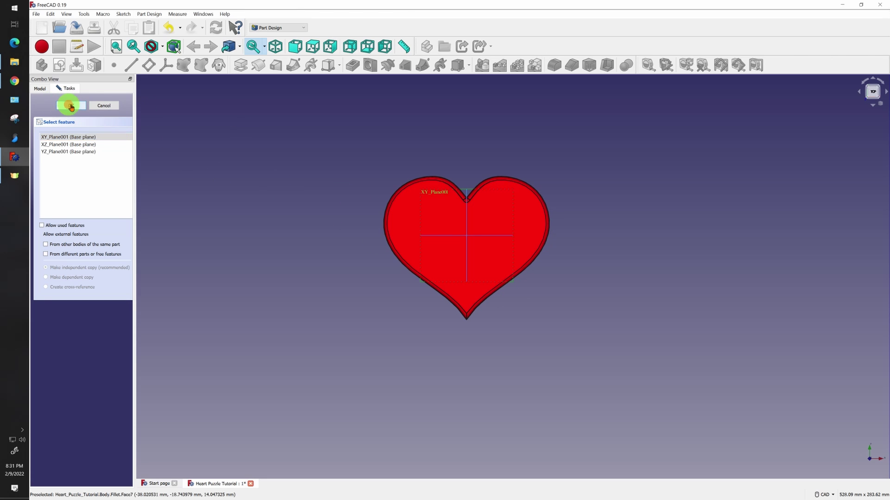
- Zoom in on the heart and switch the sketch to section view
left_click(40, 107)
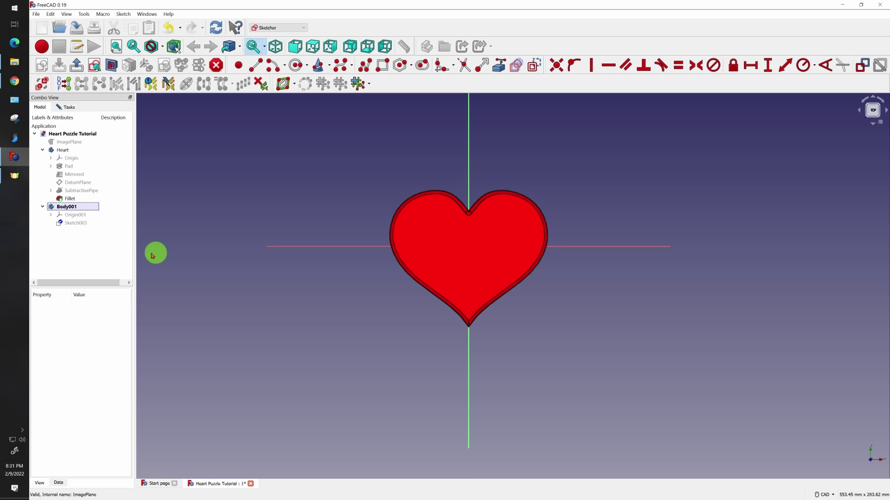
scroll(482, 228, "up", 5)
scroll(485, 232, "up", 2)
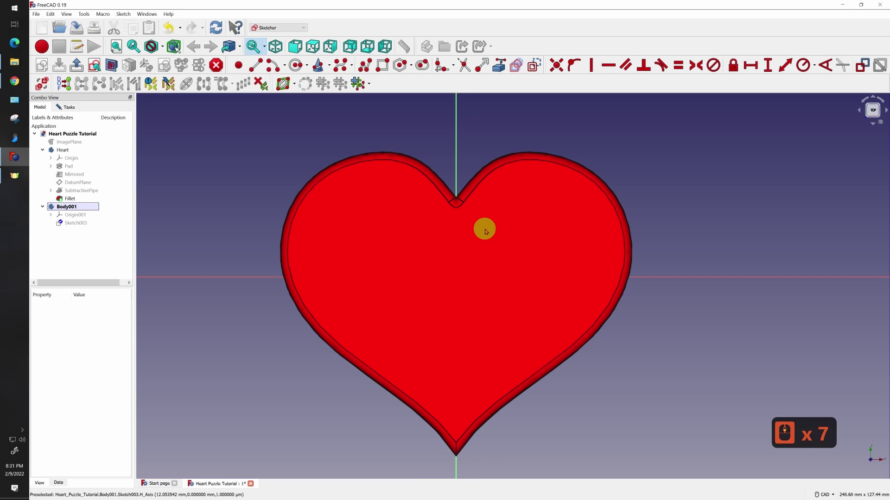
scroll(474, 251, "up", 1)
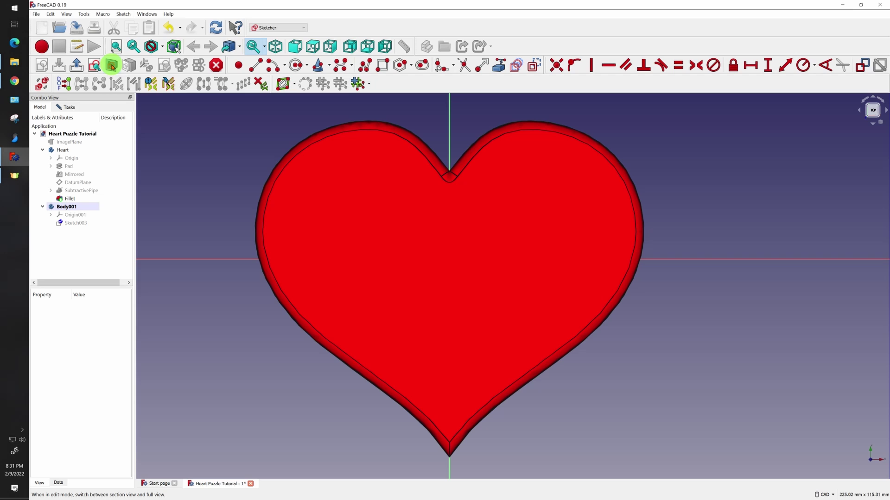
left_click(112, 66)
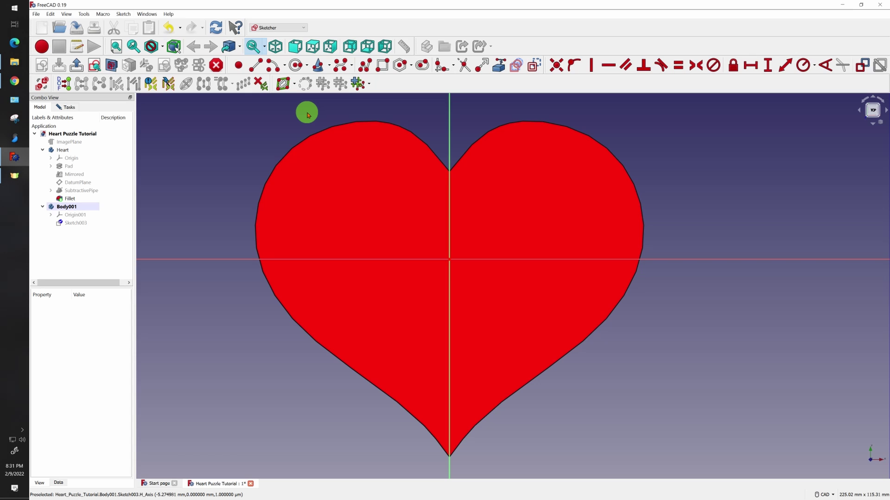
key("ctrl+z")
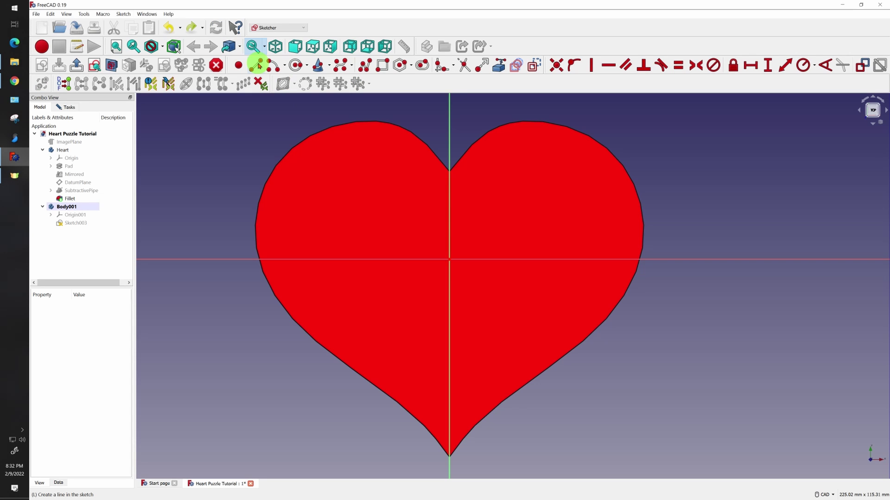
- Draw two long lines crossing in an X through the heart
left_click(259, 64)
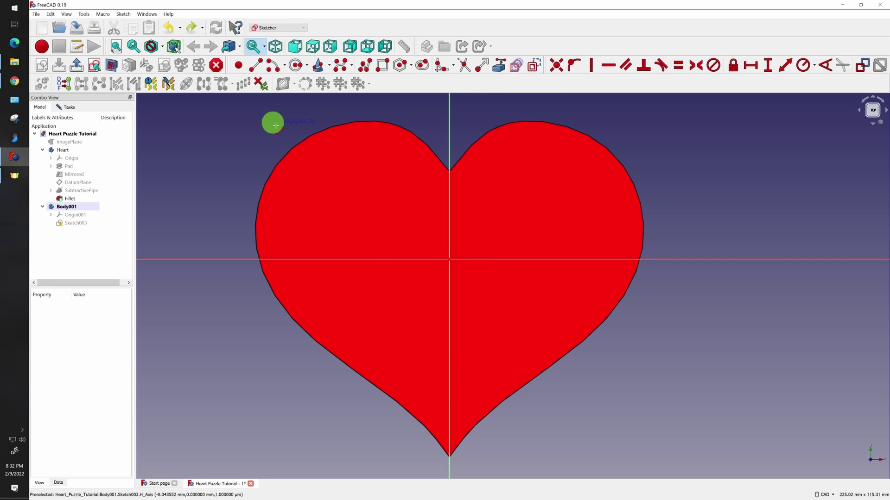
left_click(342, 108)
left_click(548, 435)
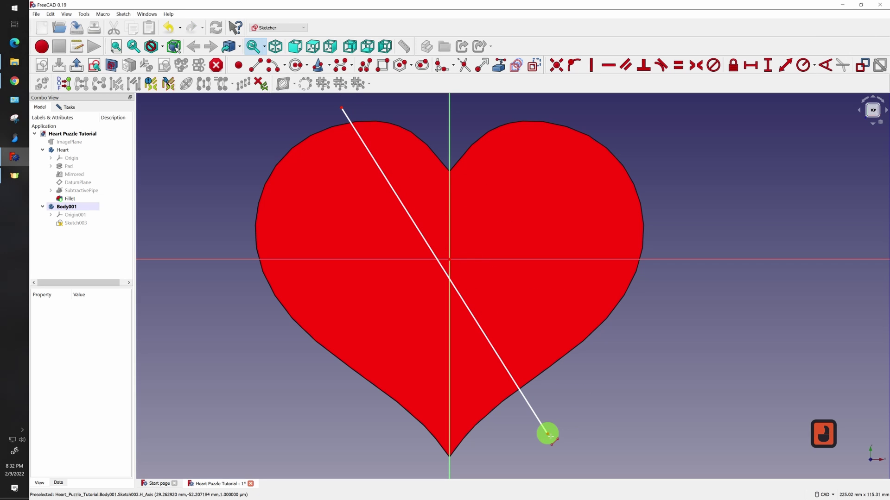
left_click(656, 150)
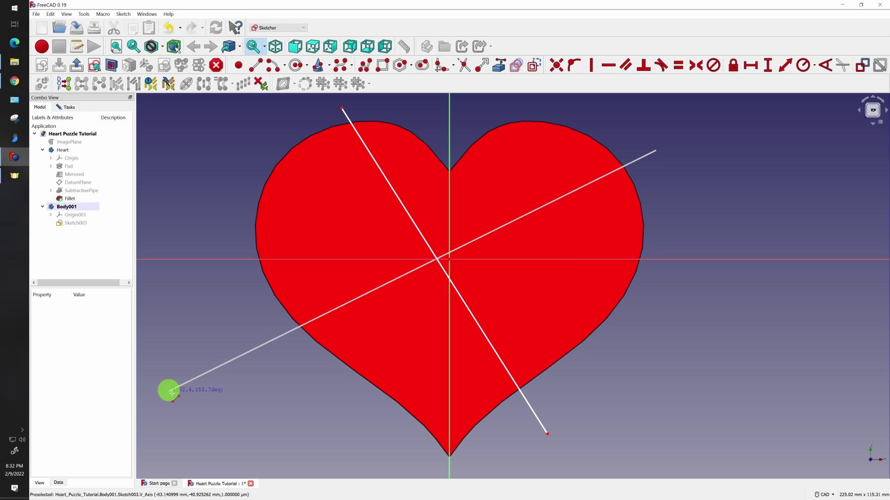
left_click(184, 337)
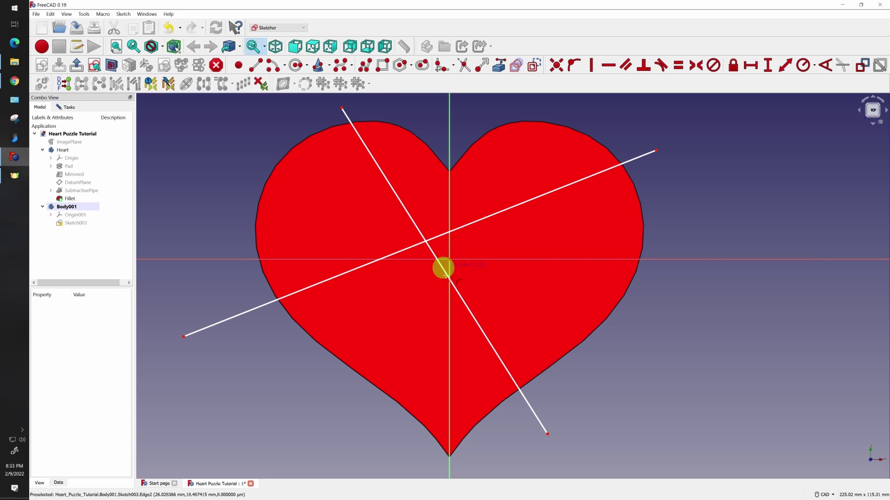
- Draw a second line close beside each diagonal, forming two crossing line pairs
left_click(351, 107)
left_click(562, 432)
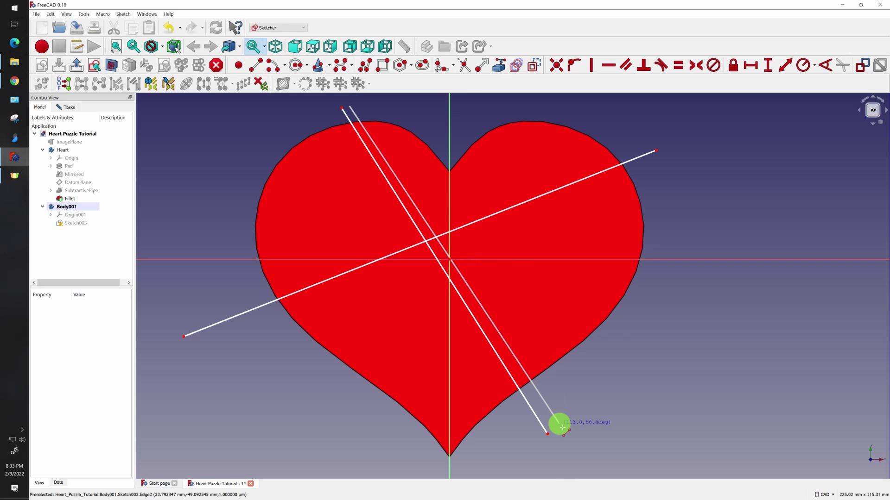
left_click(656, 178)
left_click(661, 159)
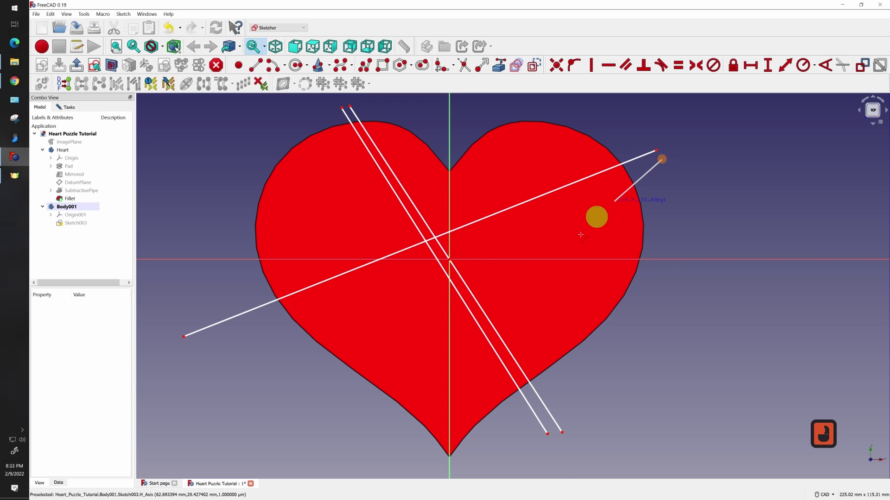
left_click(188, 344)
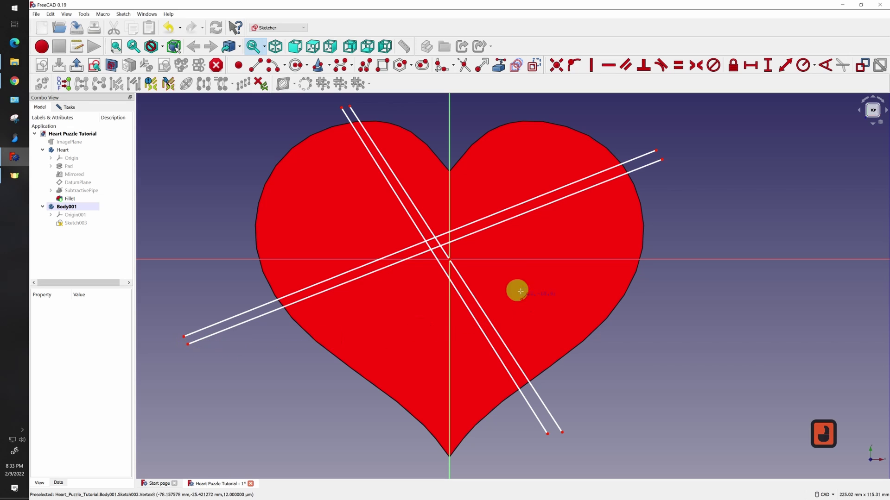
right_click(452, 288)
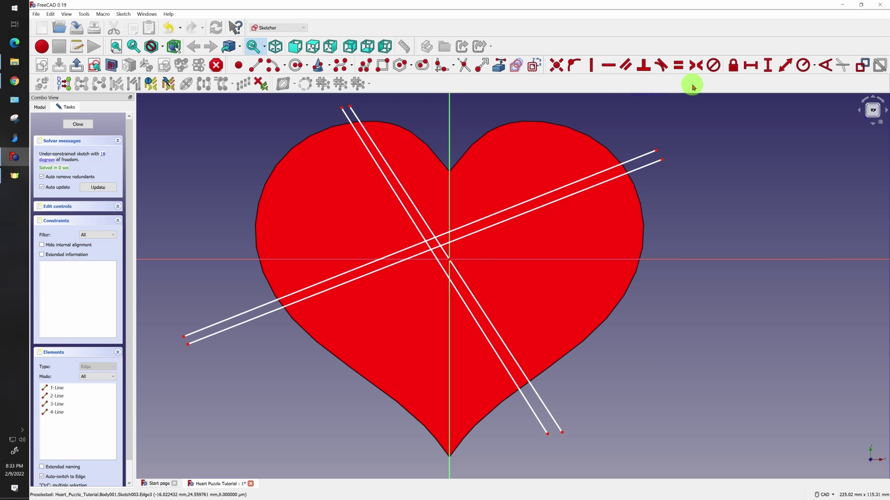
- Constrain the steep pair and the shallow pair of lines parallel
left_click(628, 66)
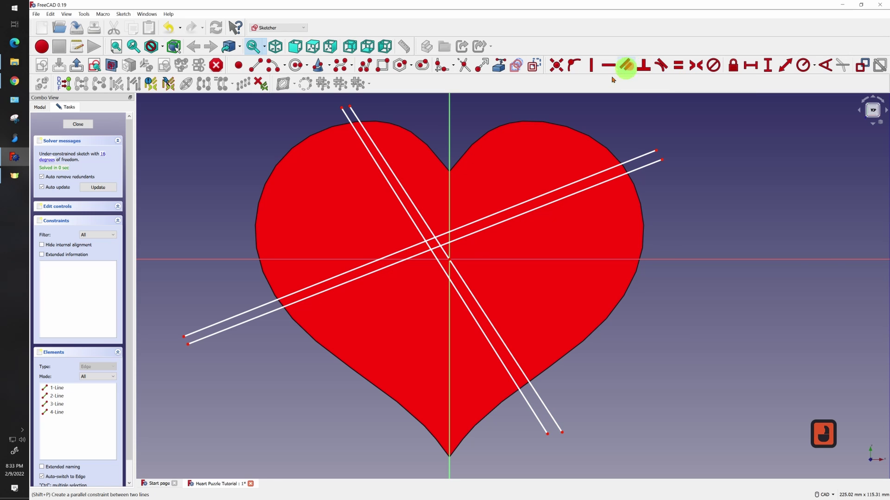
left_click(396, 193)
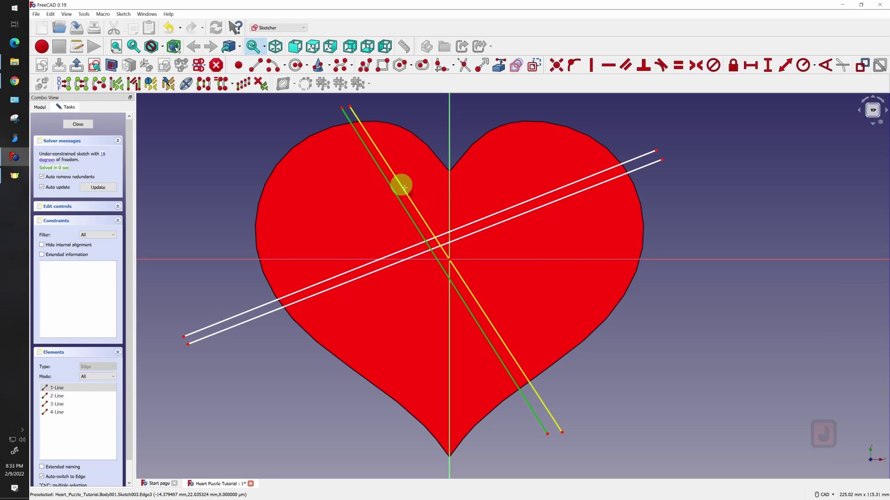
left_click(401, 185)
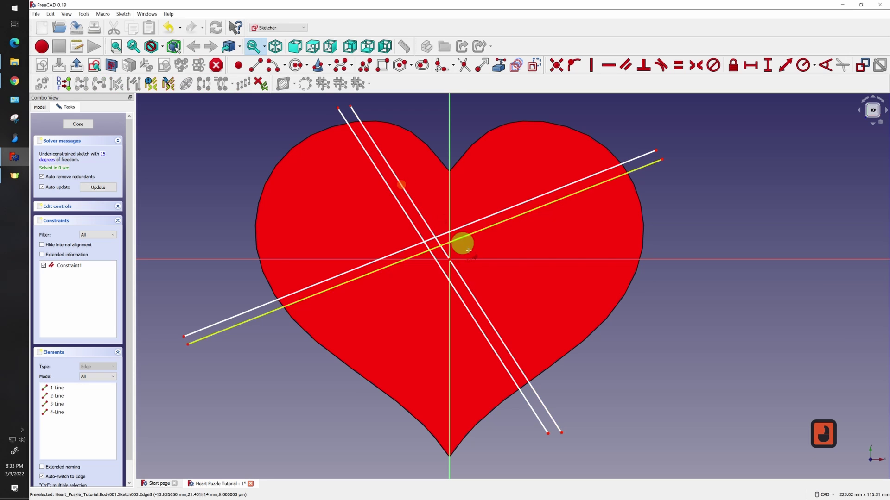
left_click(546, 208)
left_click(545, 211)
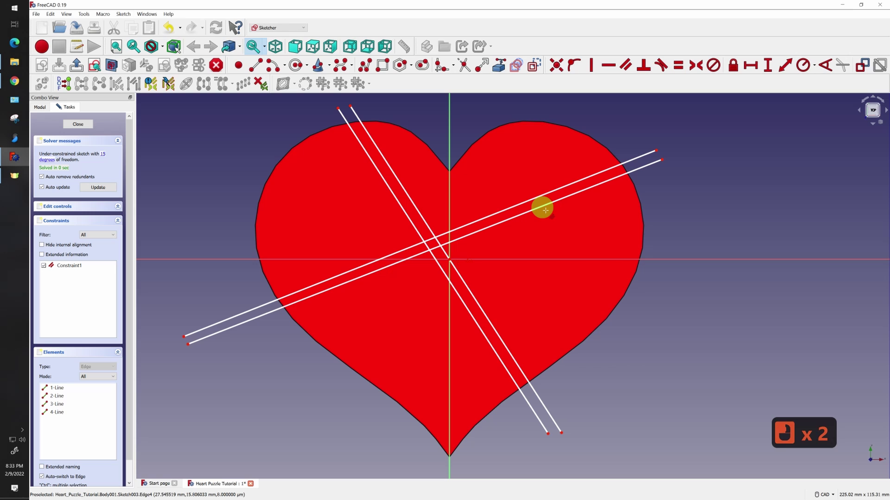
left_click(566, 187)
left_click(572, 195)
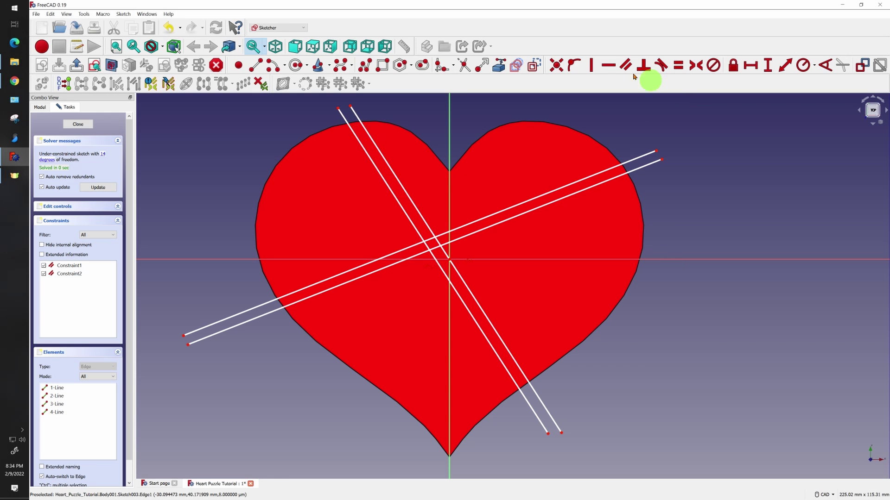
- Draw four short end lines snapping to the endpoints, closing both pairs into narrow rectangles
left_click(253, 68)
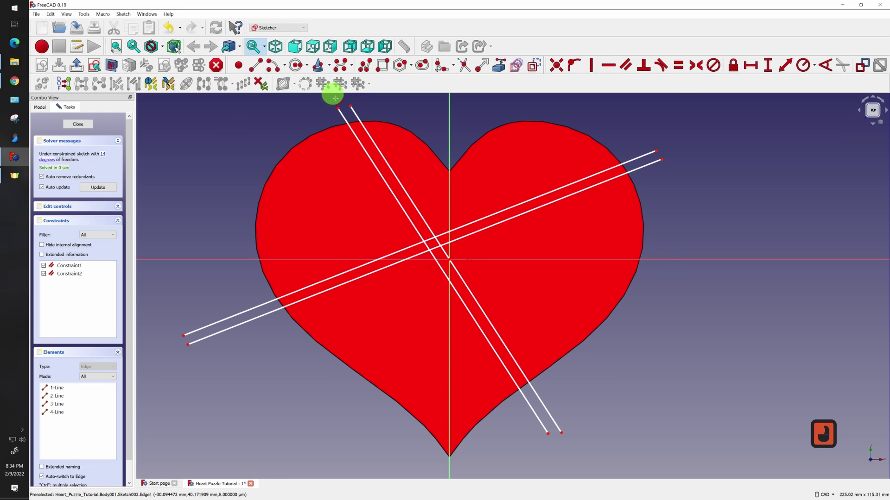
left_click(339, 108)
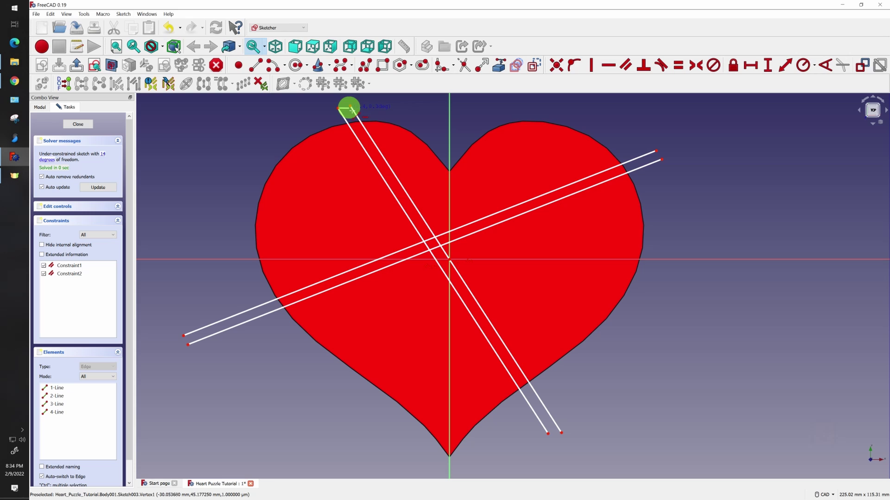
left_click(351, 106)
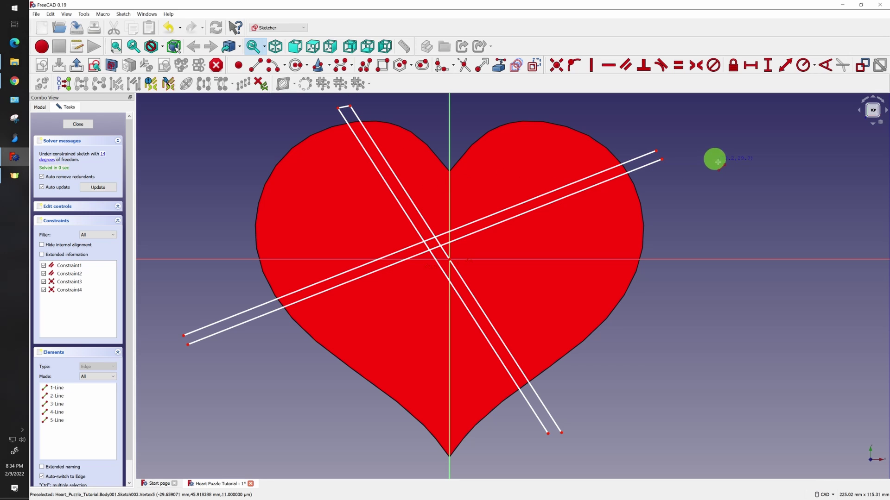
left_click(657, 152)
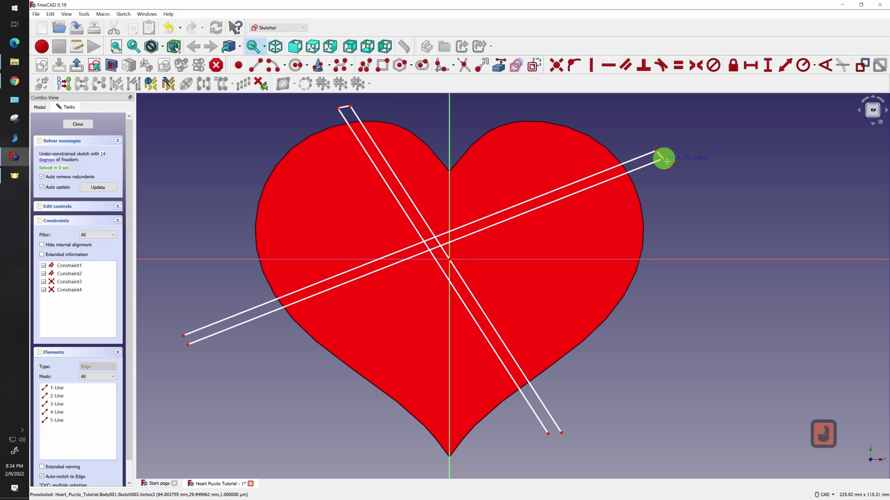
left_click(661, 159)
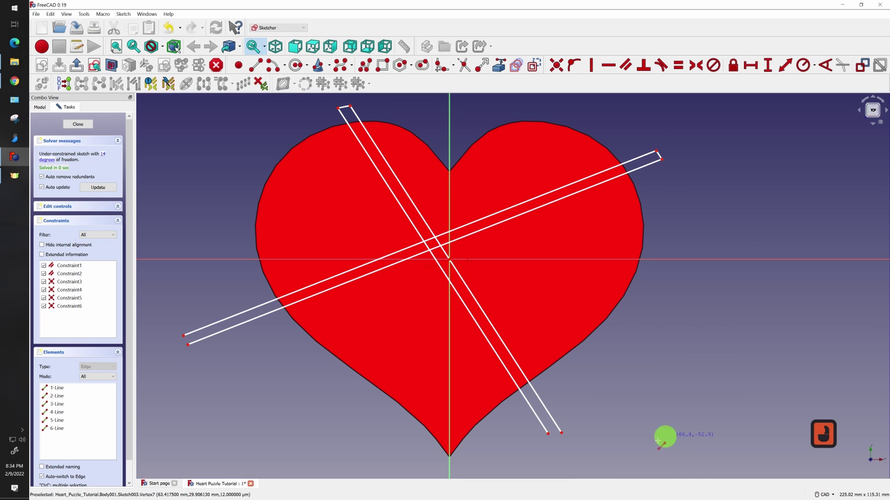
left_click(562, 433)
left_click(549, 435)
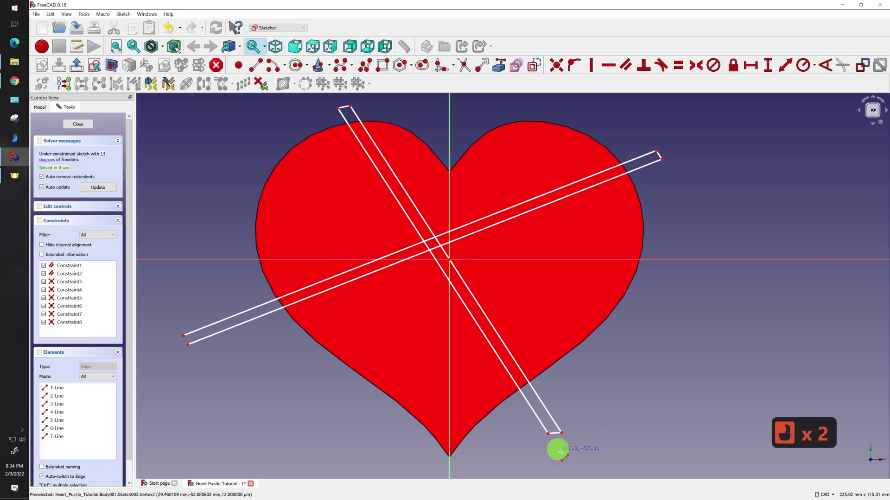
left_click(187, 344)
left_click(183, 335)
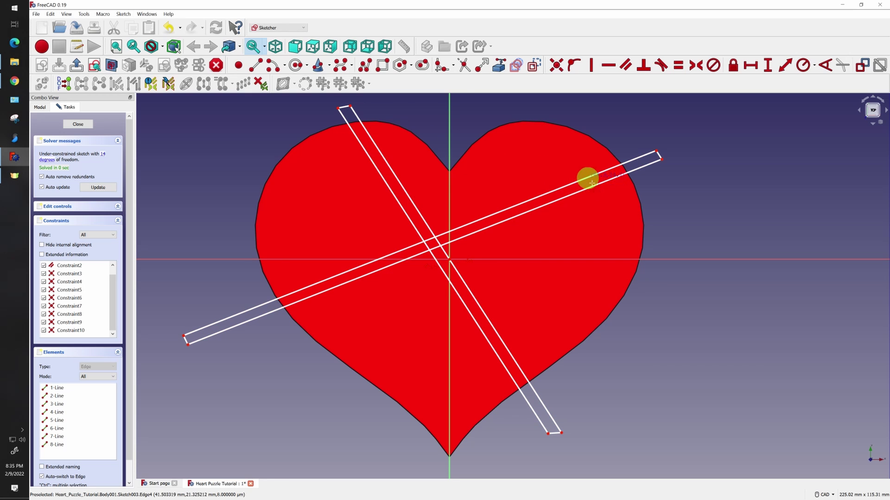
- Make the shallow rectangle's right end edge perpendicular to its long edge
scroll(674, 142, "up", 15)
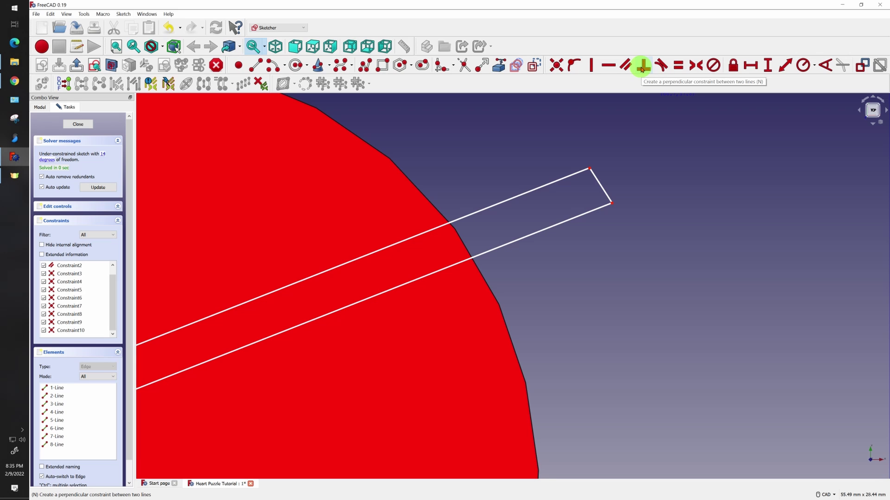
left_click(642, 68)
left_click(600, 206)
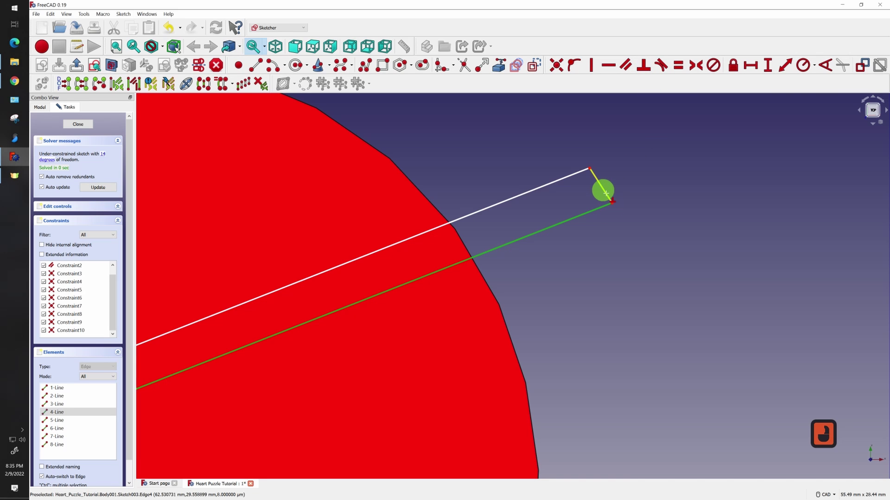
left_click(603, 190)
scroll(653, 243, "down", 16)
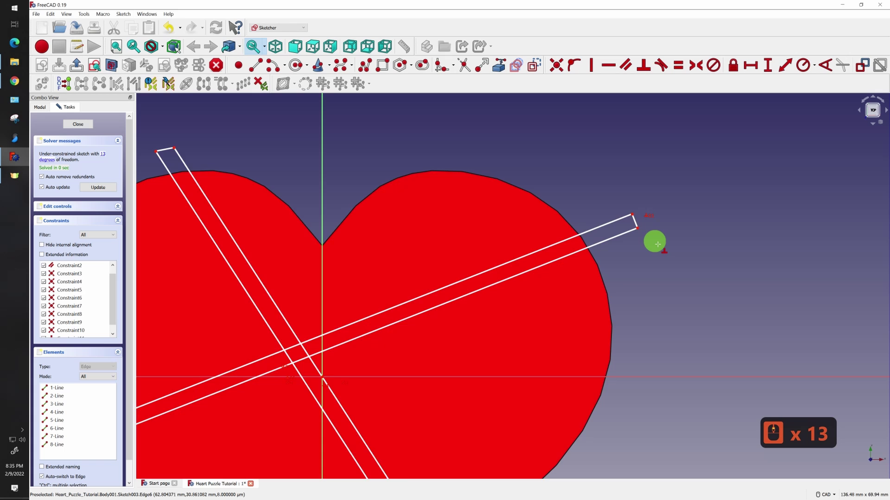
middle_click_drag(491, 221, 554, 288)
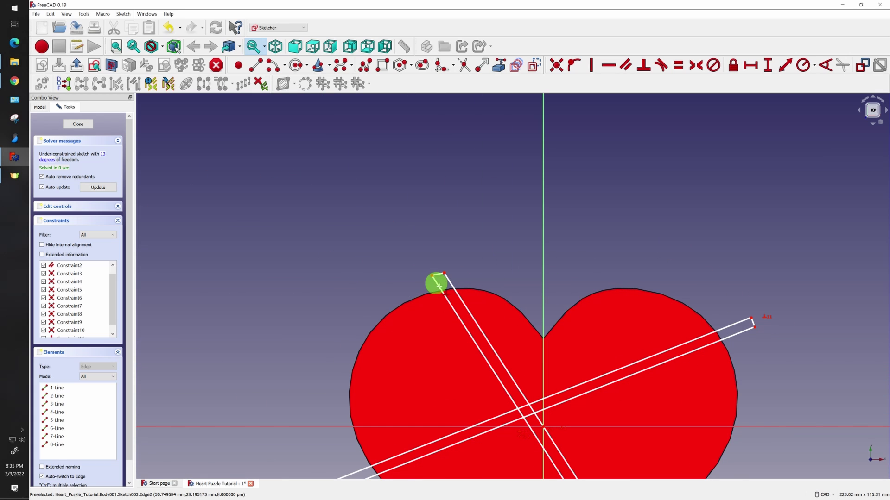
- Drag the steep rectangle's top end and the shallow rectangle's left end into position
left_click_drag(438, 286, 438, 276)
scroll(341, 385, "down", 4)
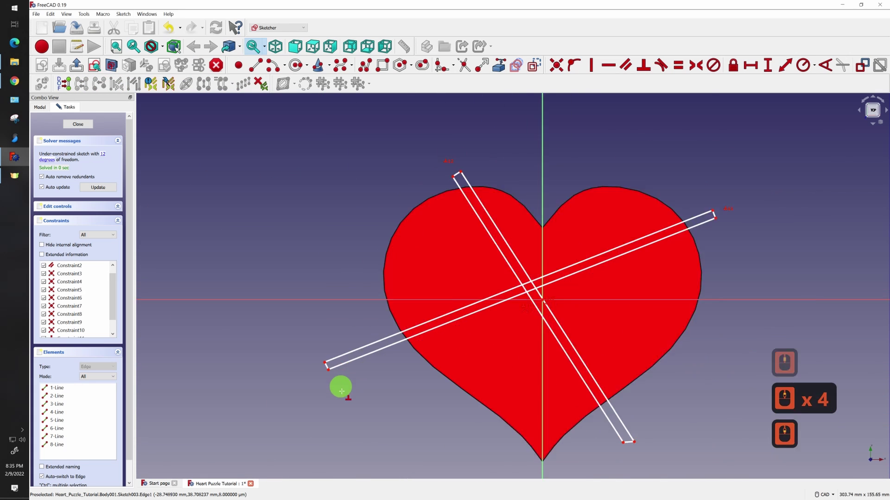
scroll(322, 366, "up", 13)
left_click_drag(314, 319, 440, 371)
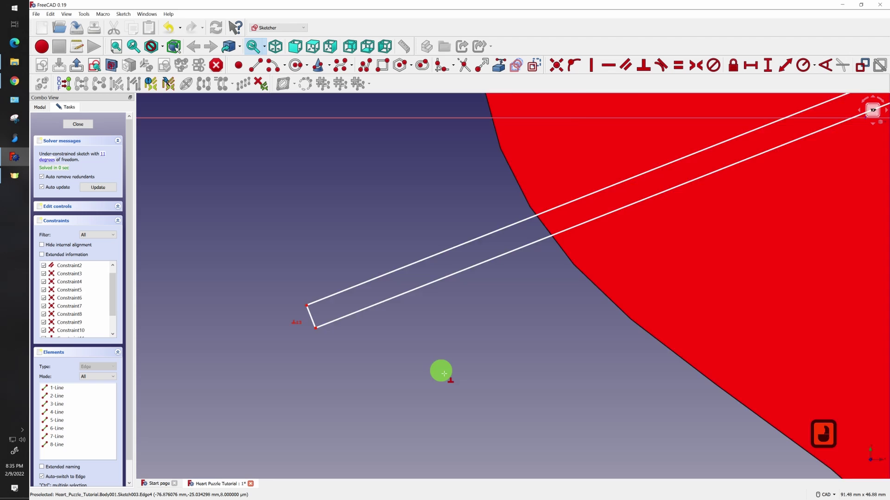
scroll(576, 348, "down", 5)
scroll(649, 354, "down", 4)
middle_click_drag(802, 422, 423, 419)
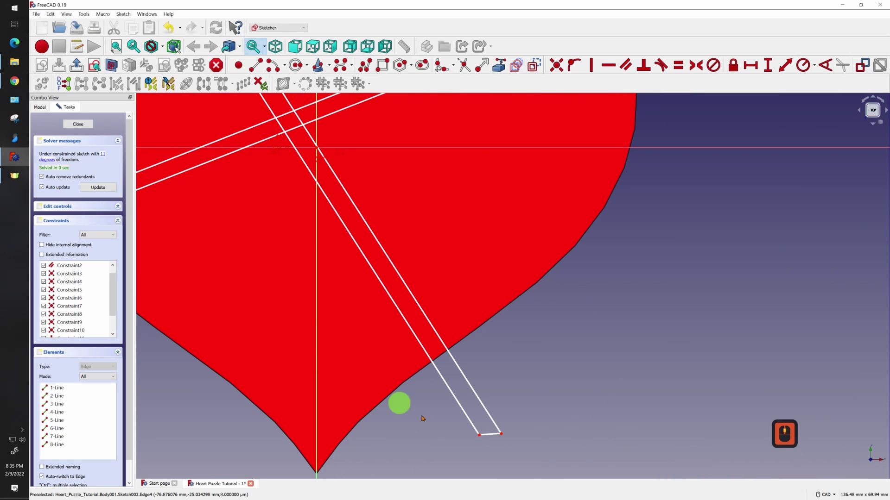
scroll(487, 459, "up", 8)
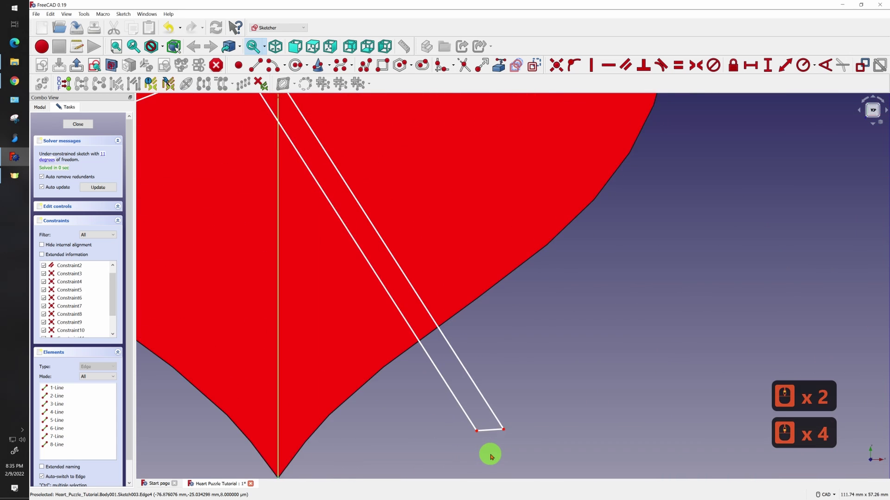
- Square the steep rectangle's bottom end to its long edge with the perpendicular constraint (N)
left_click(462, 406)
left_click(485, 420)
key("n")
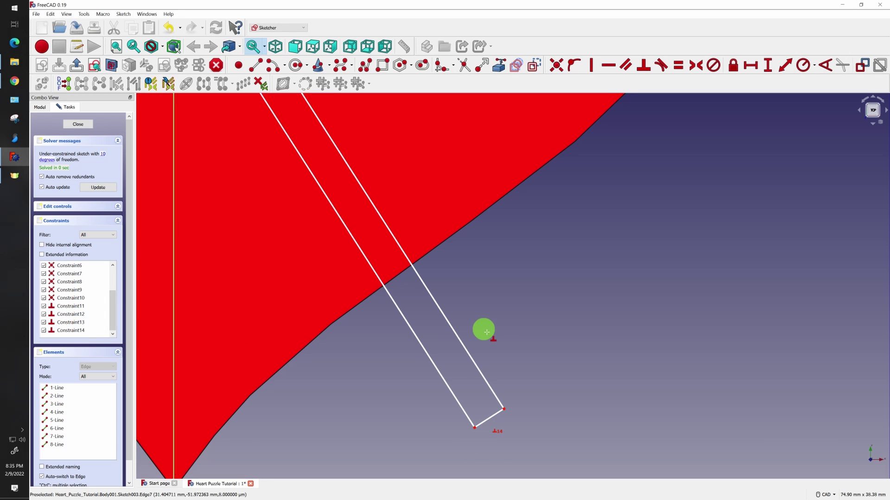
scroll(453, 321, "down", 9)
scroll(403, 251, "down", 6)
mouse_move(403, 250)
middle_mouse_down()
mouse_move(491, 358)
mouse_move(414, 376)
middle_mouse_up()
scroll(580, 214, "up", 20)
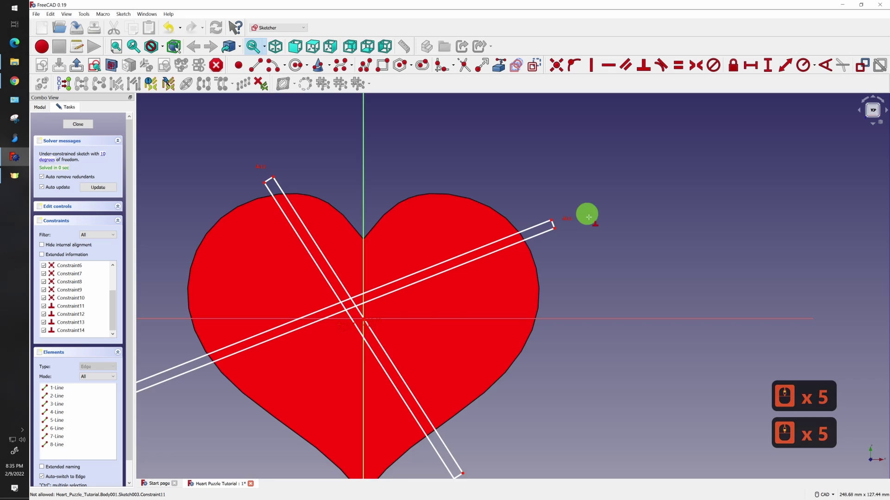
scroll(575, 226, "up", 5)
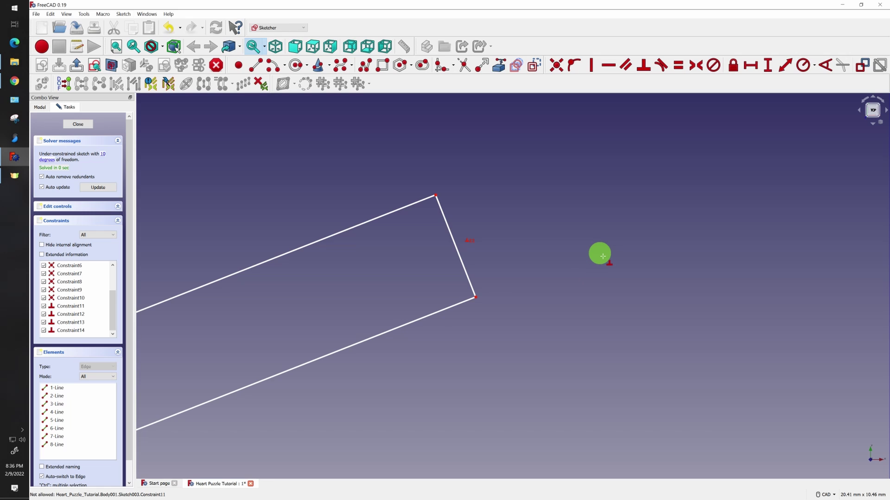
- Constrain a rectangle end edge to a length of 0.15 mm
left_click(784, 66)
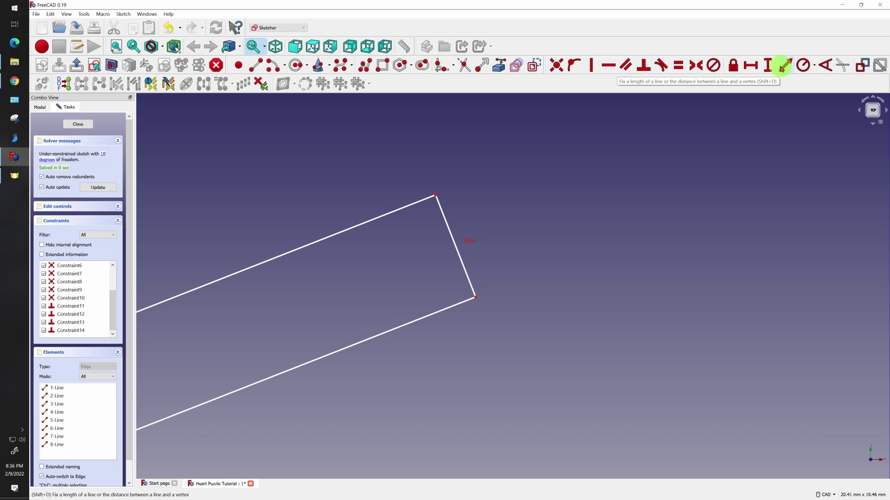
left_click(783, 68)
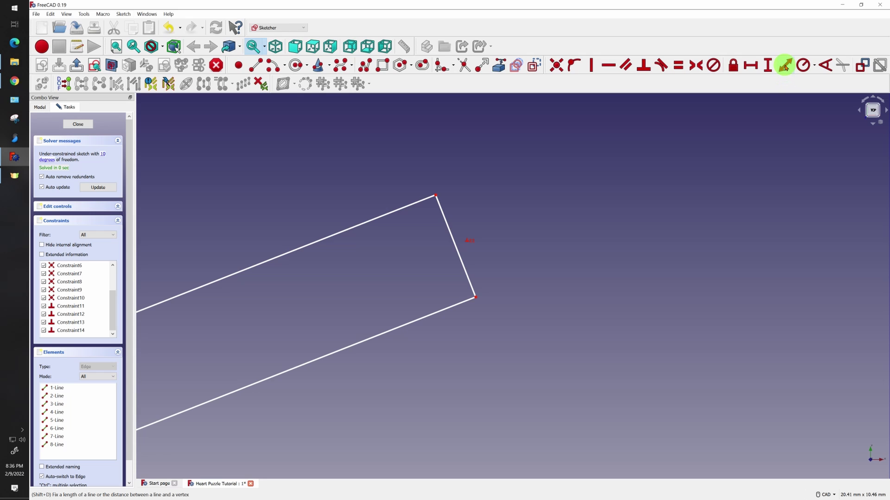
left_click(456, 240)
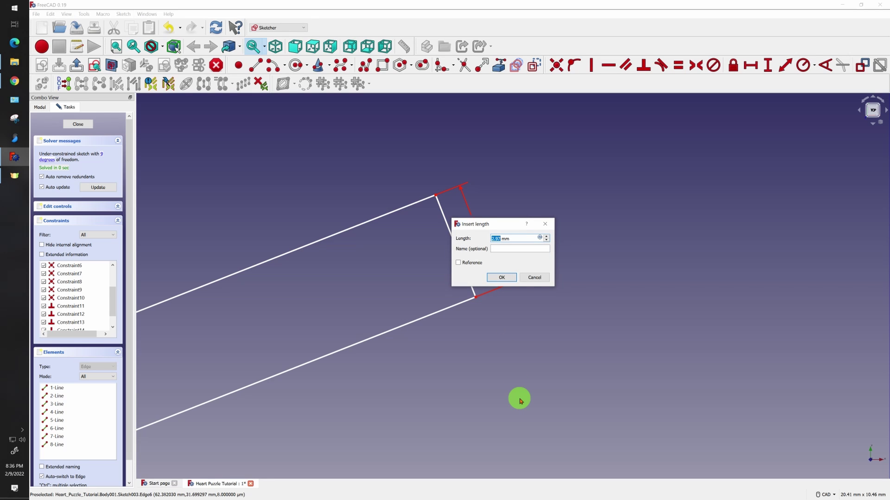
type(".15")
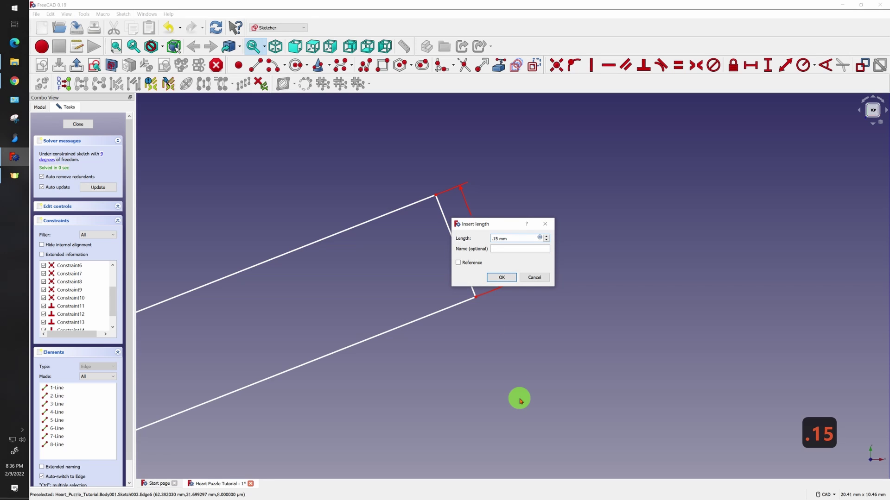
key("Return")
scroll(283, 291, "up", 8)
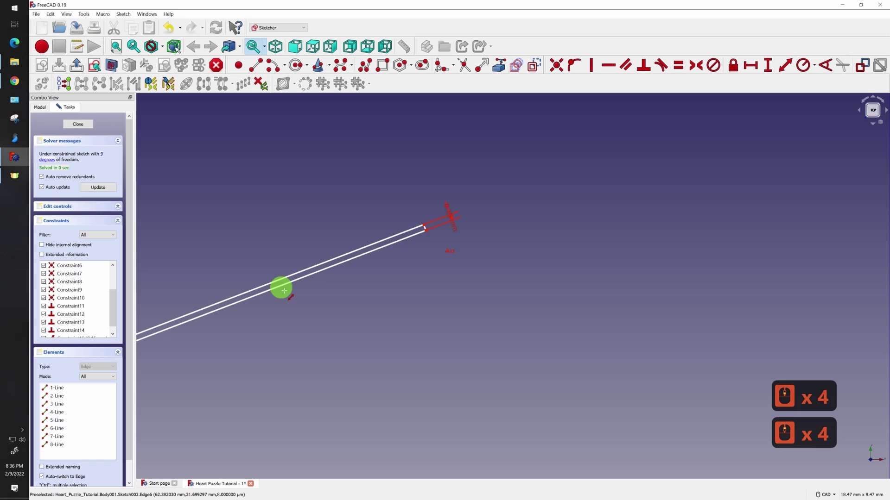
scroll(280, 288, "down", 13)
scroll(241, 310, "up", 3)
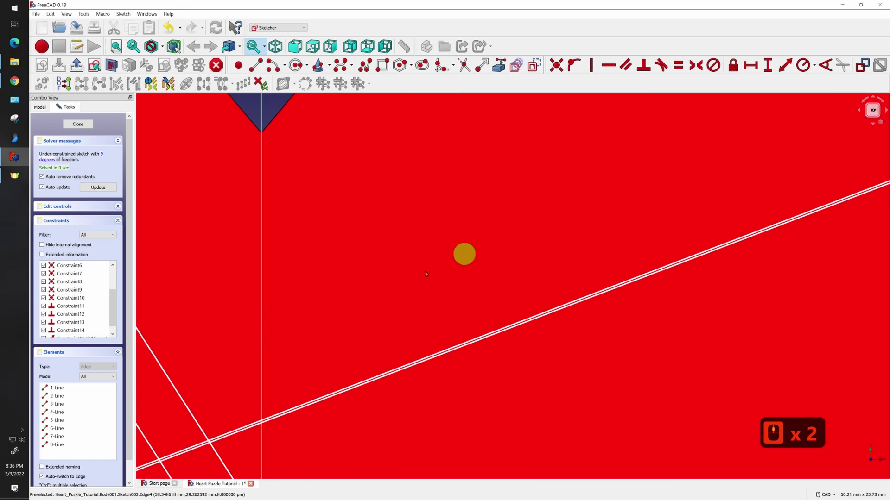
scroll(509, 231, "down", 8)
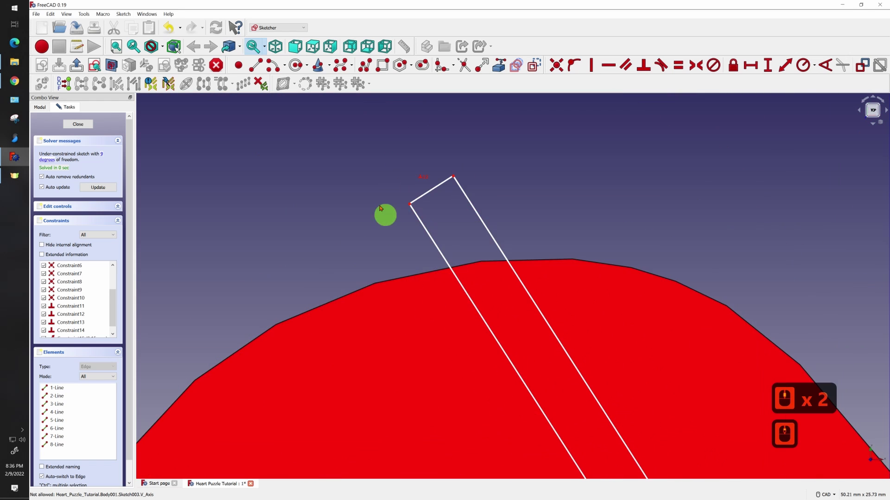
- Set the steep rectangle's top end to 0.15 mm too and zoom out to the whole heart
middle_click_drag(380, 208, 450, 256)
left_click(448, 255)
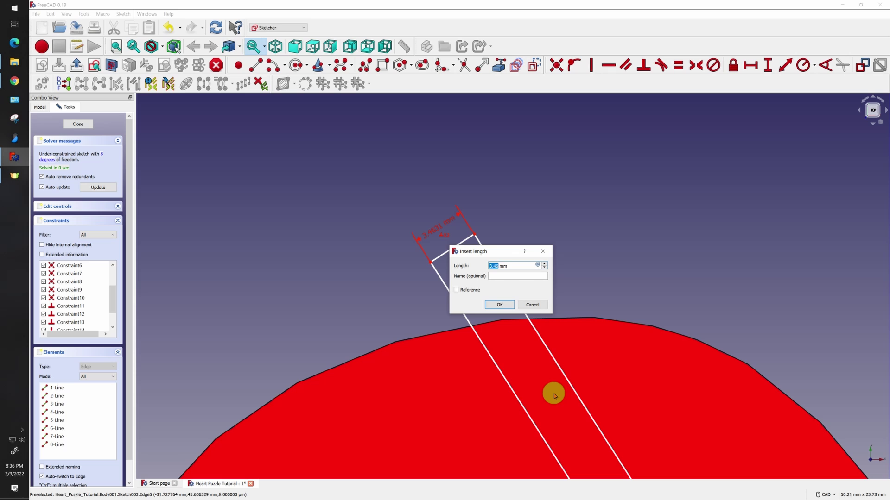
key("Return")
scroll(556, 397, "up", 5)
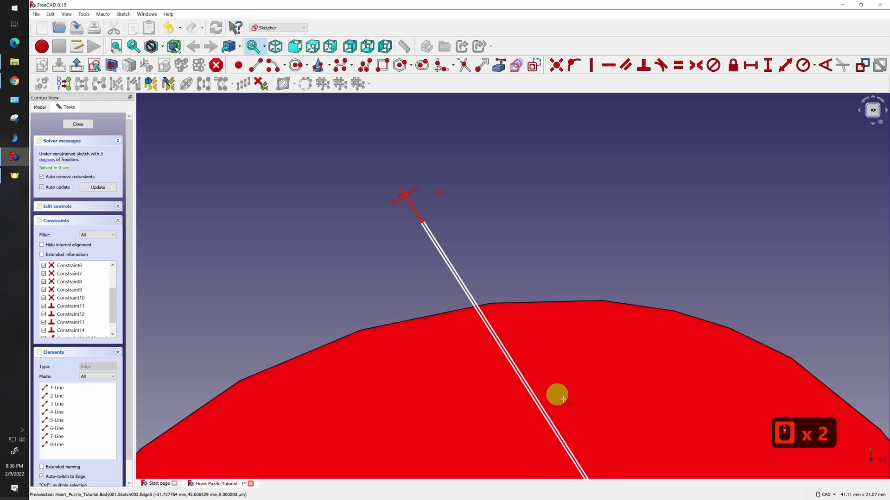
mouse_move(574, 403)
middle_mouse_down()
mouse_move(580, 361)
mouse_move(471, 225)
middle_mouse_up()
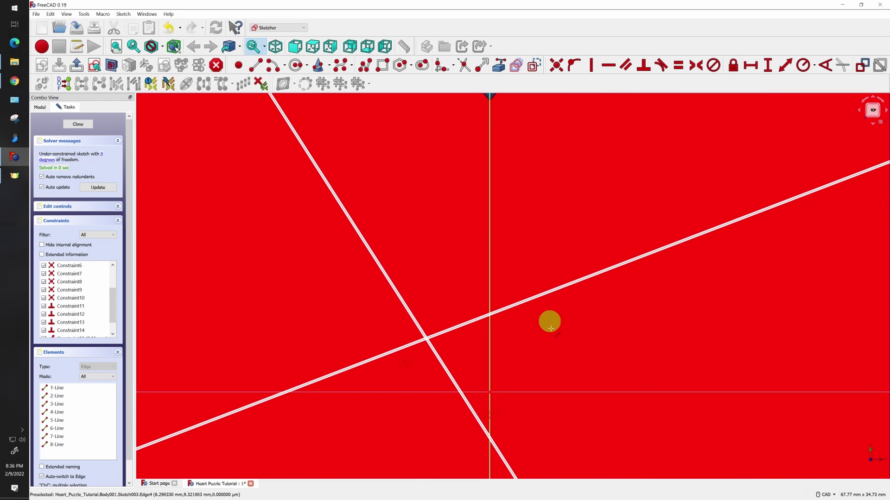
scroll(572, 331, "up", 3)
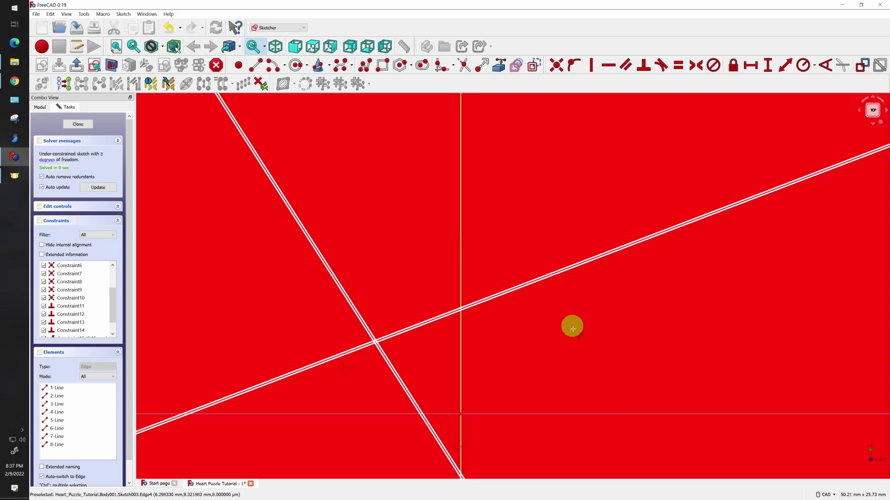
scroll(572, 329, "down", 2)
scroll(425, 248, "down", 10)
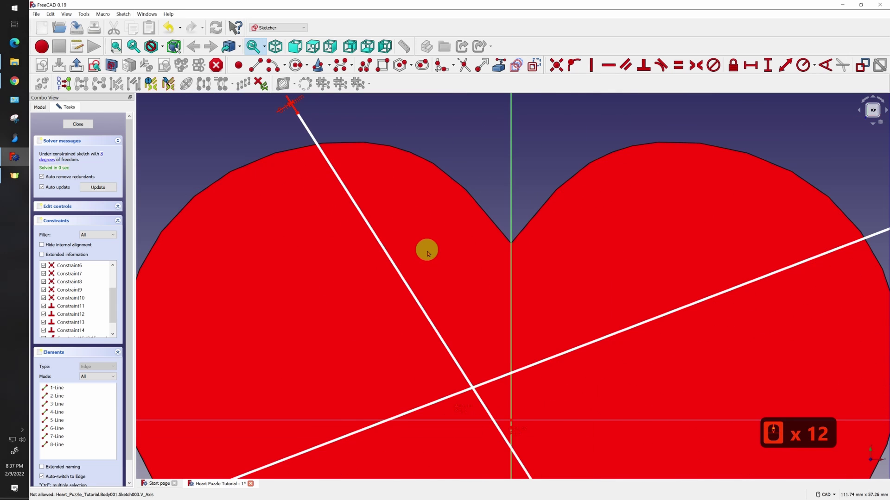
scroll(417, 232, "down", 1)
scroll(303, 233, "down", 3)
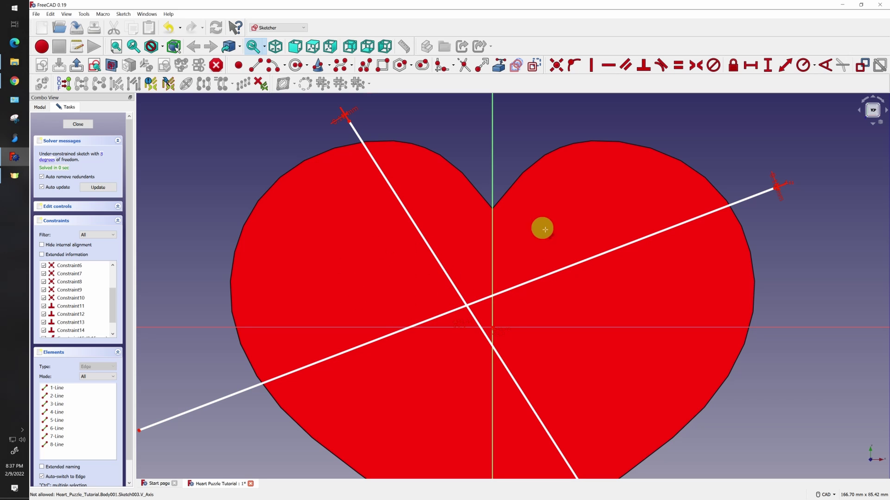
- Draw two concentric circles on one centre in the upper-left lobe, straddling the steep slot
left_click(296, 67)
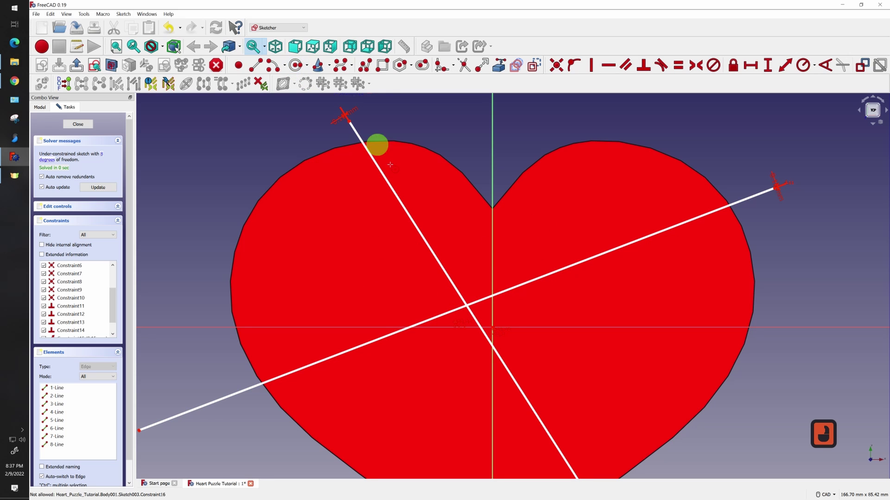
left_click(389, 223)
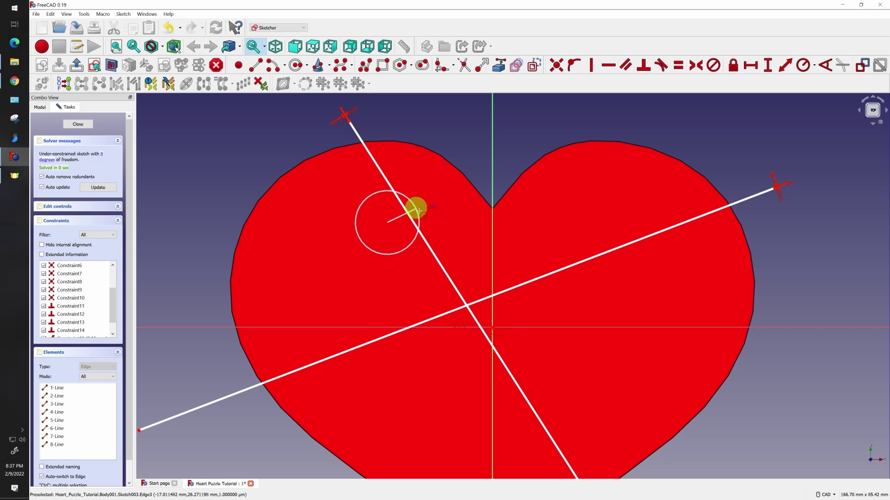
left_click(418, 211)
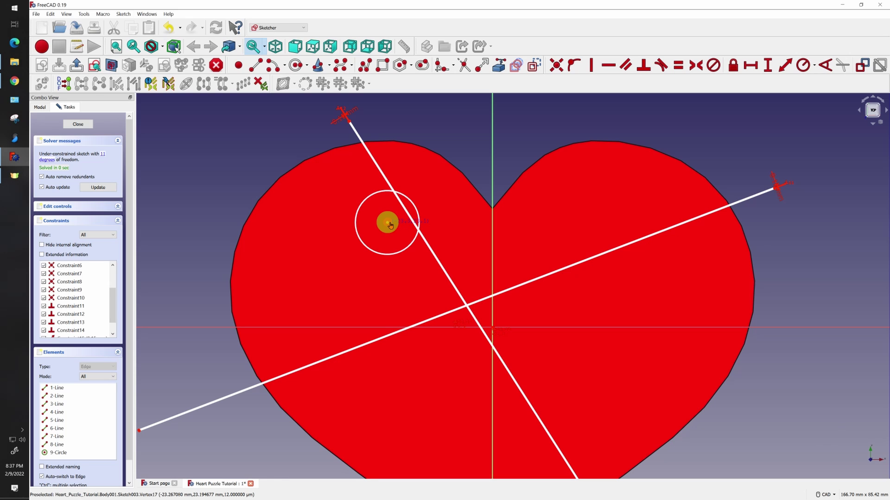
left_click(389, 222)
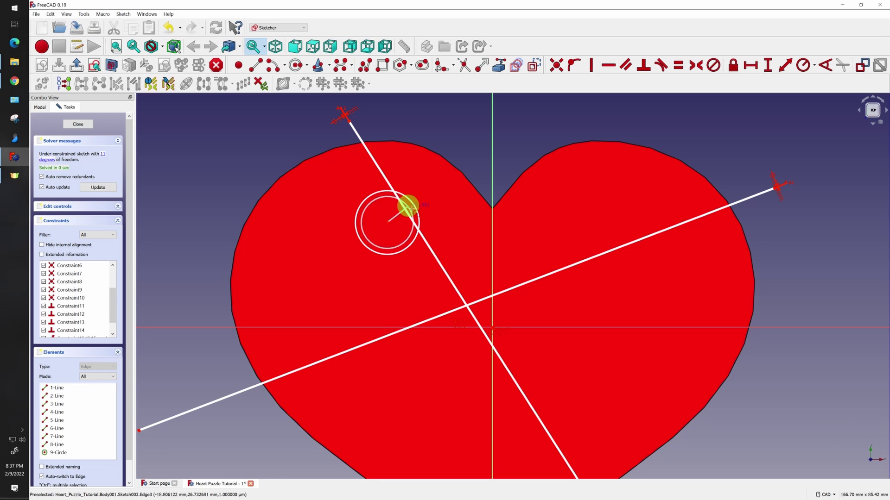
left_click(411, 207)
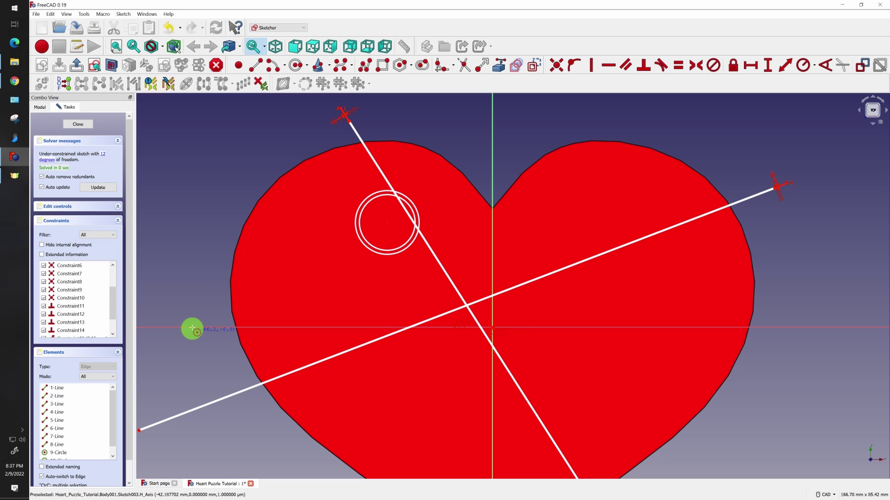
scroll(113, 301, "down", 1)
scroll(479, 172, "up", 5)
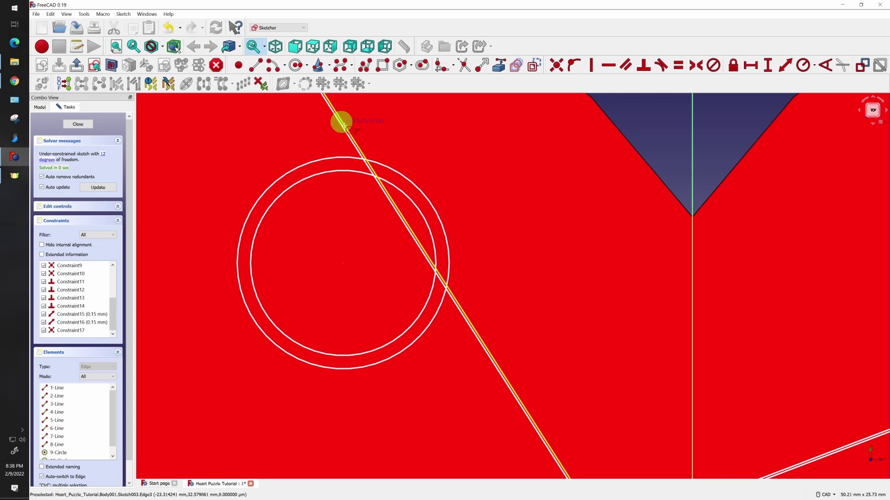
scroll(360, 145, "down", 3)
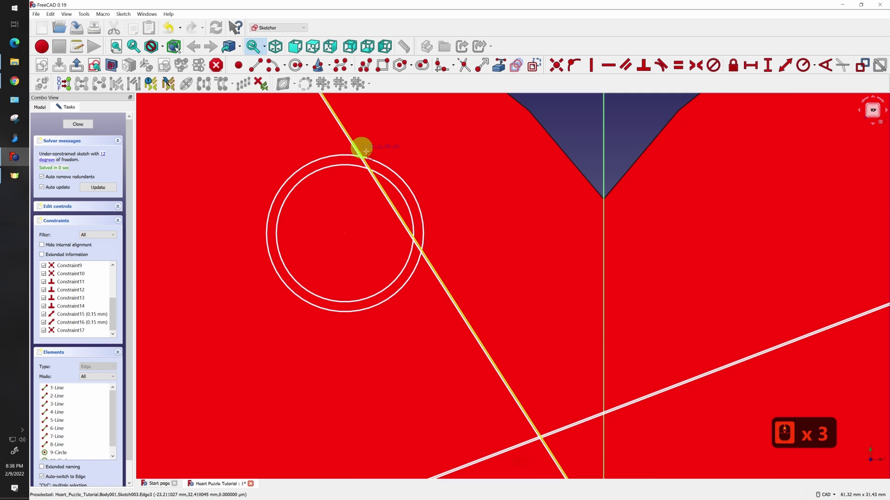
scroll(363, 149, "up", 12)
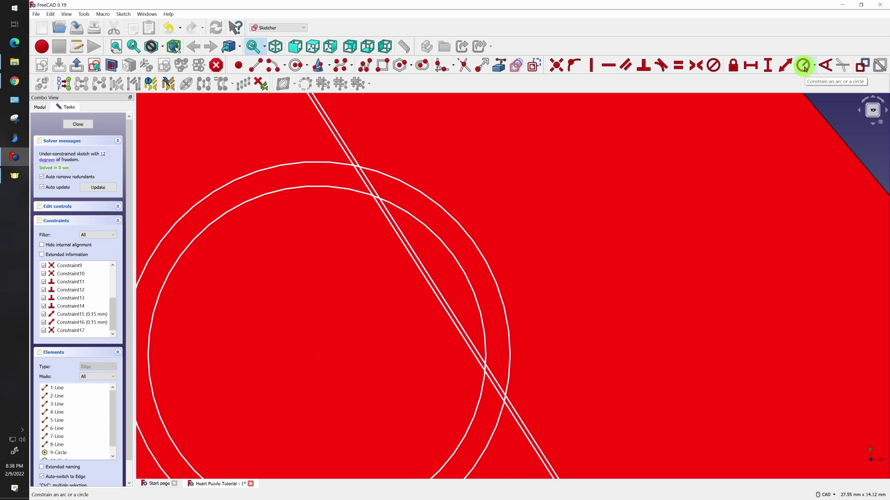
- Add radius constraints: 5 mm on the inner circle and 5.15 mm on the outer circle
left_click(805, 68)
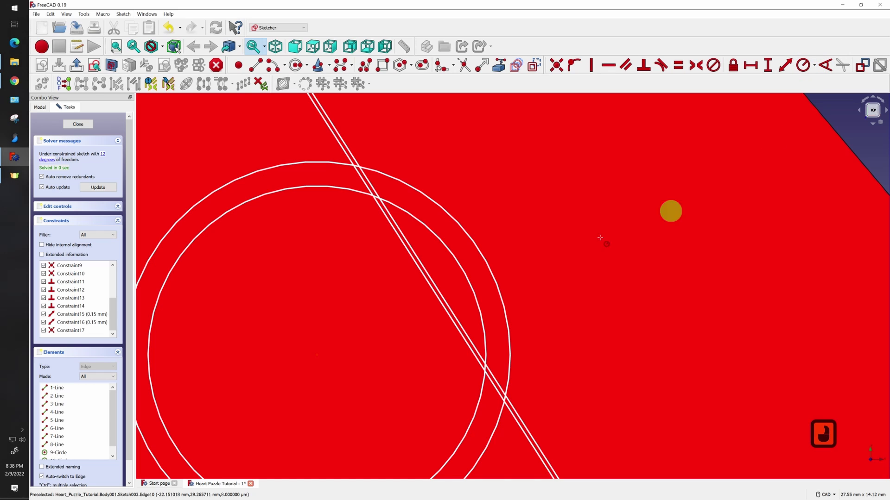
left_click(490, 350)
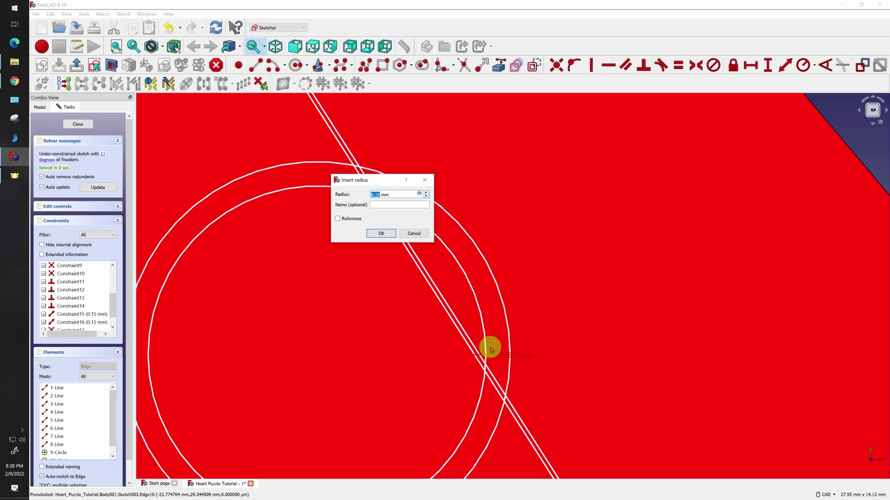
key("Return")
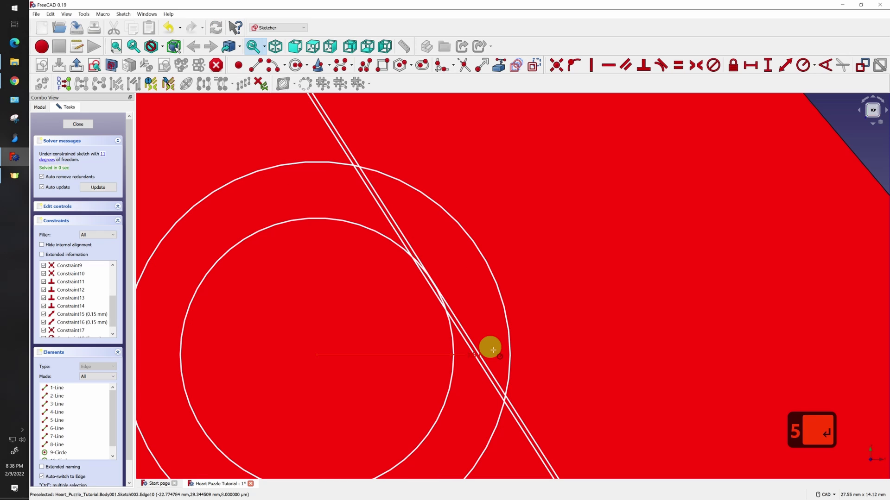
left_click(308, 164)
type("5.")
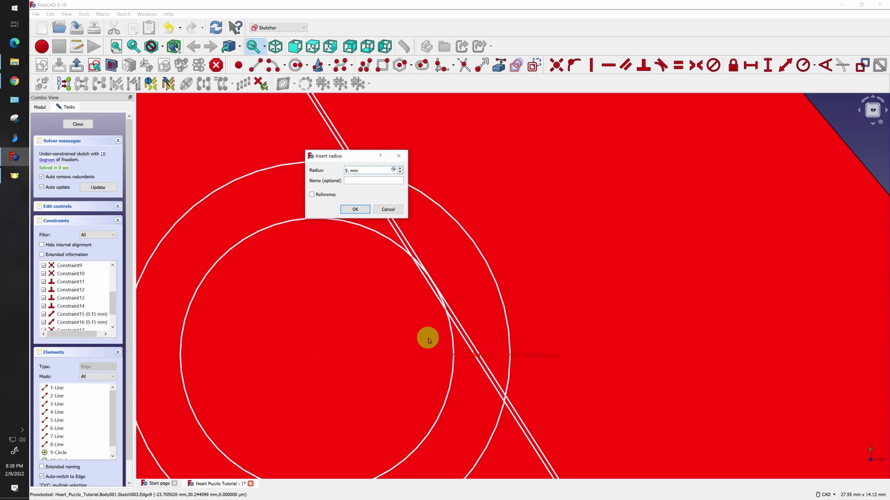
type("15")
key("Return")
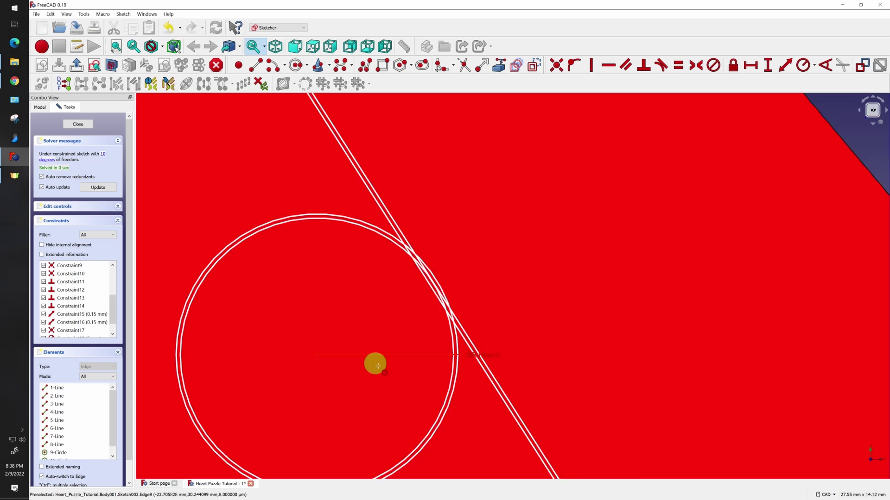
middle_click_drag(375, 364, 408, 290)
scroll(408, 290, "up", 1)
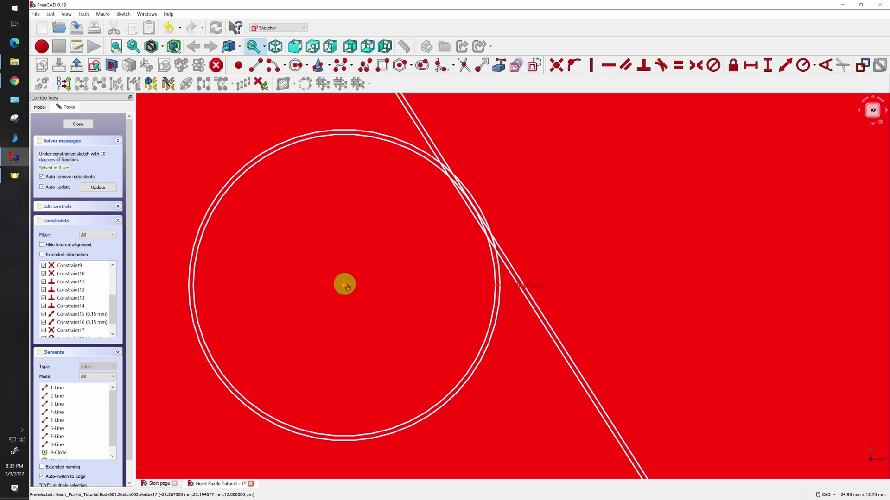
- Drag the concentric circles' centre right so the diagonal cut line passes through them
left_click_drag(345, 285, 439, 280)
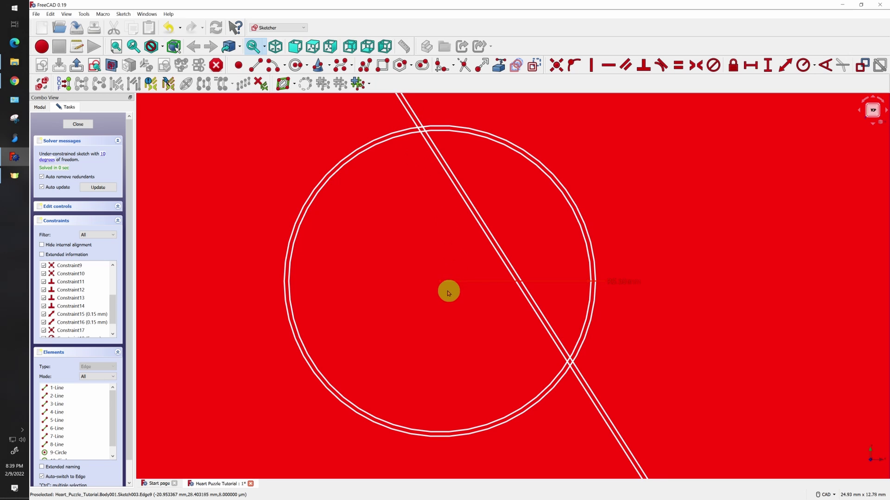
left_click_drag(441, 282, 432, 283)
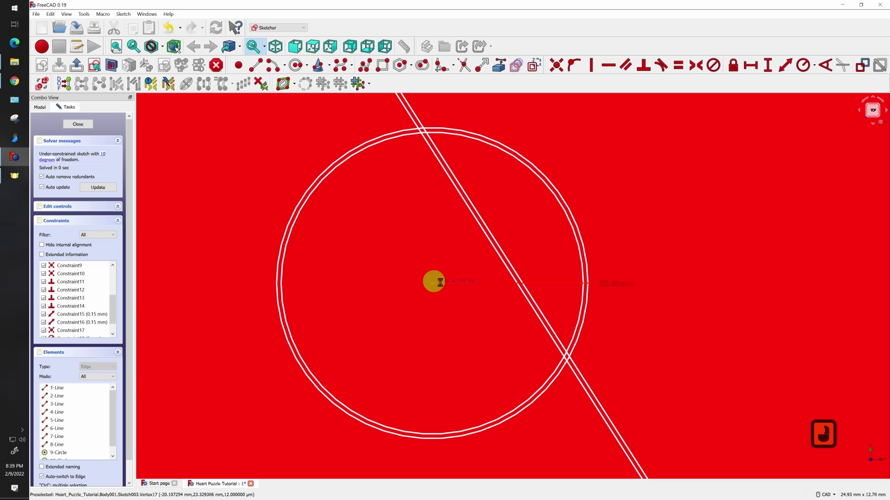
scroll(474, 290, "up", 2)
scroll(493, 283, "down", 12)
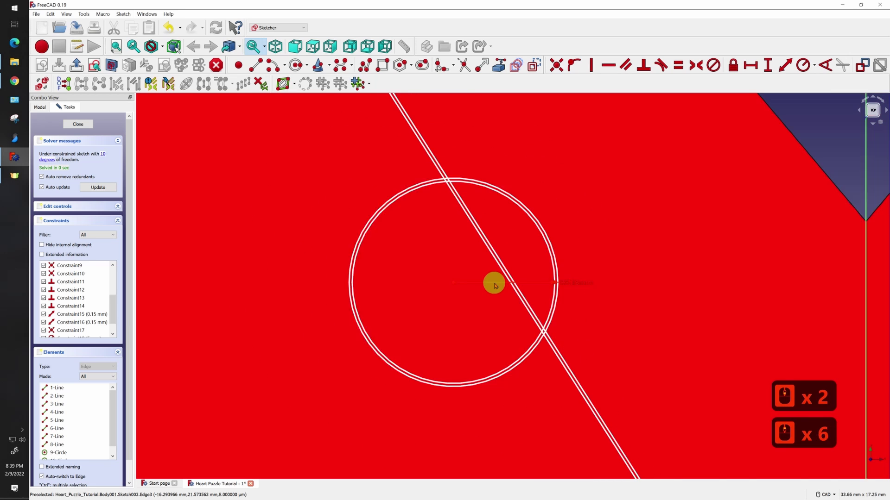
scroll(413, 243, "down", 7)
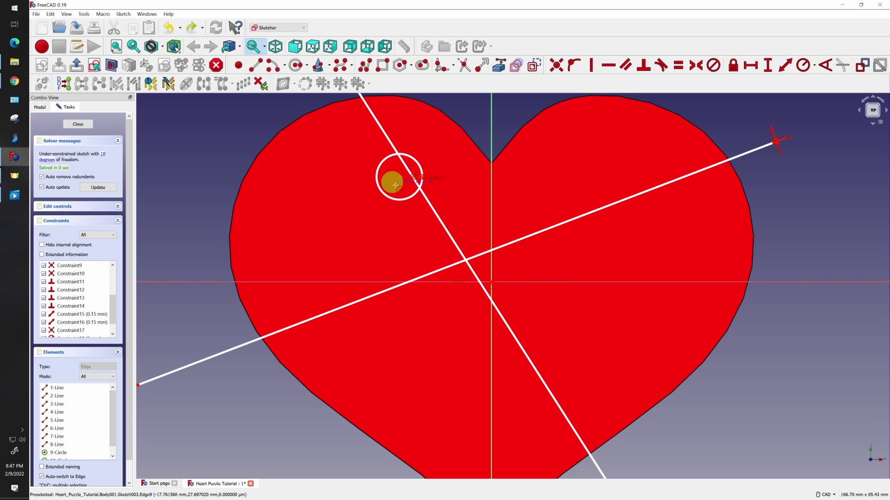
- Draw three circles on the cut lines: lower left, near the bottom, and in the right lobe
left_click(346, 273)
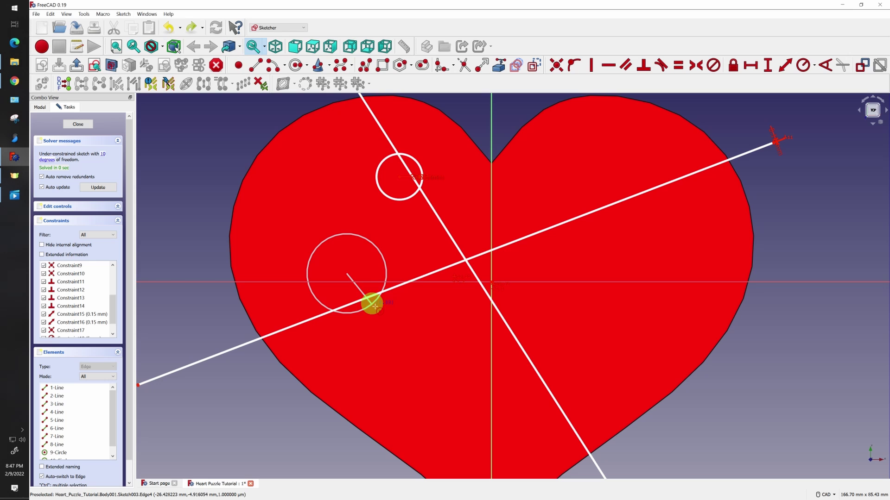
left_click(376, 300)
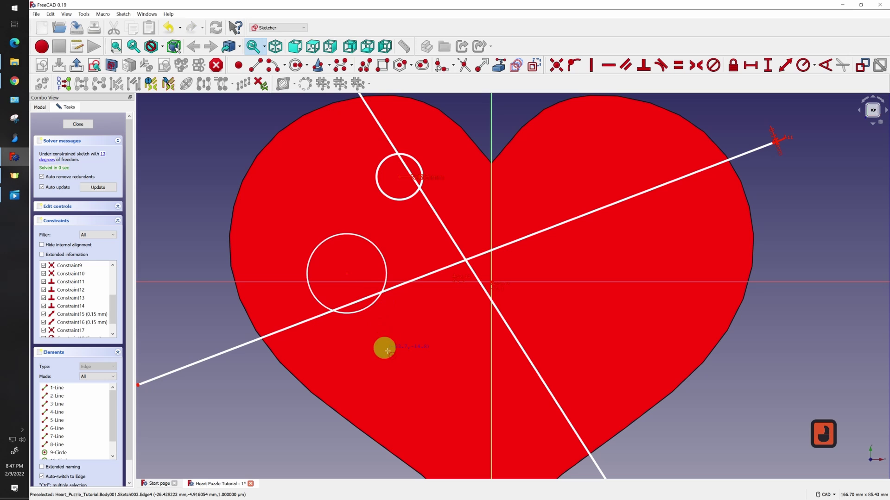
left_click(538, 357)
left_click(562, 343)
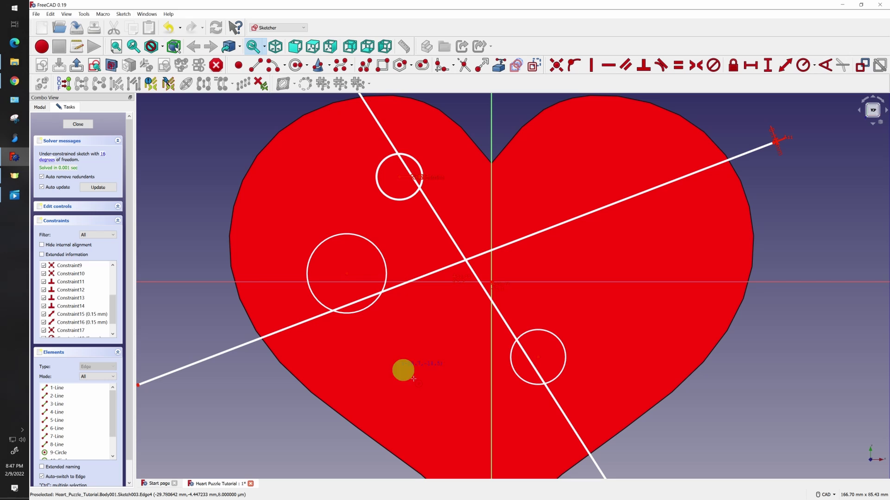
left_click(589, 186)
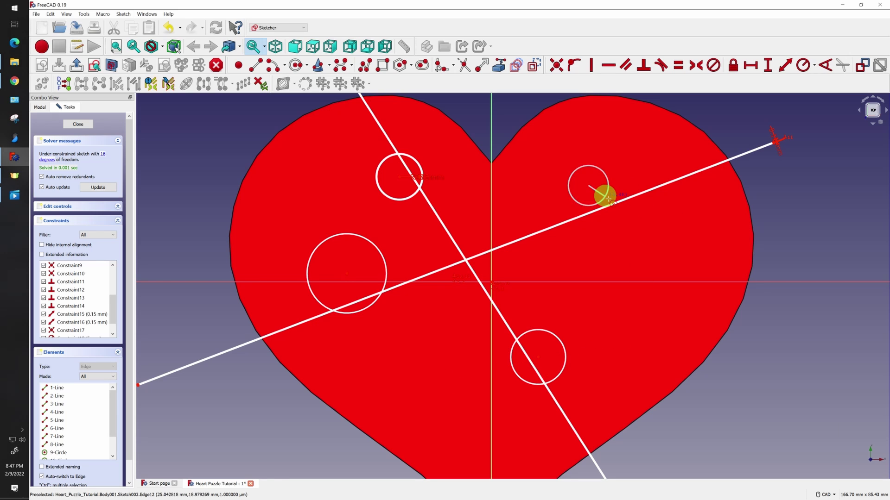
left_click(617, 206)
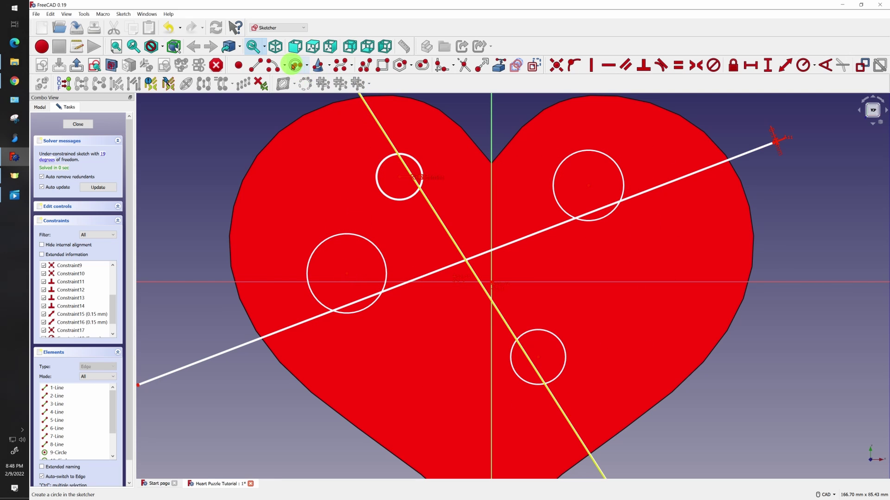
- Draw smaller concentric circles inside the lower-left and bottom circles
left_click(295, 65)
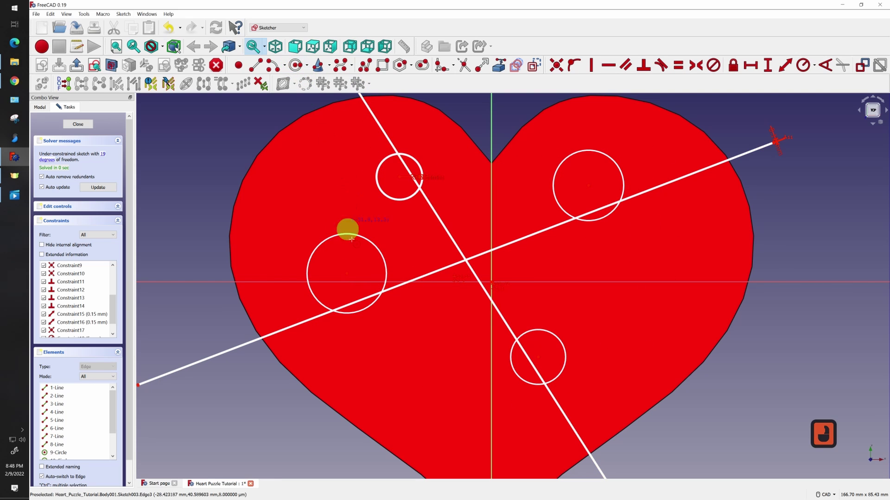
left_click(347, 274)
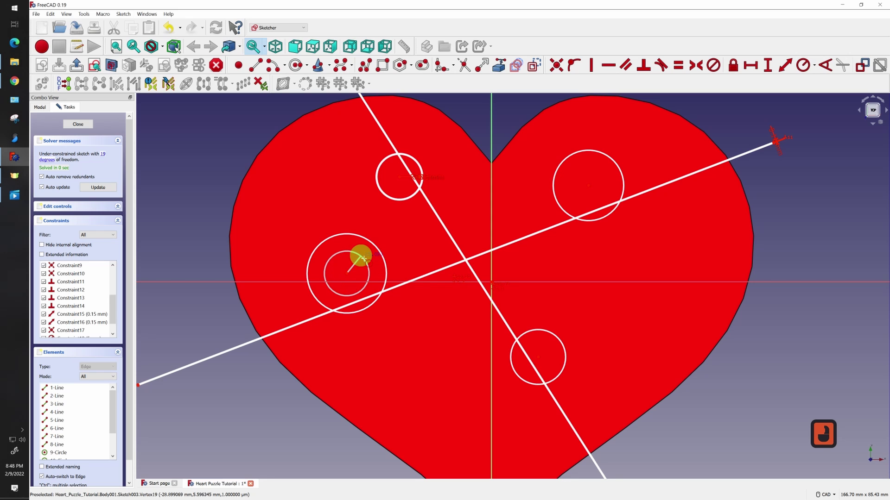
left_click(360, 257)
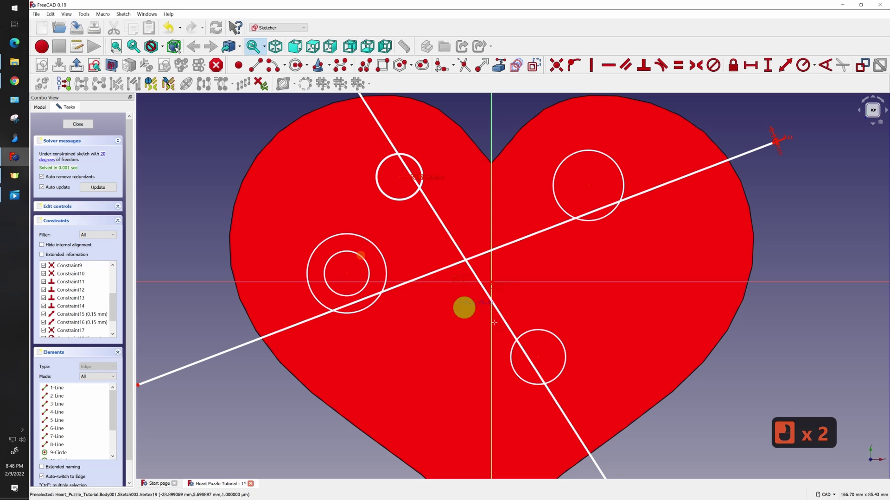
left_click(549, 354)
- Draw the right-lobe inner circle and constrain the left circle pair, with the outer at 8.15 mm
left_click(588, 185)
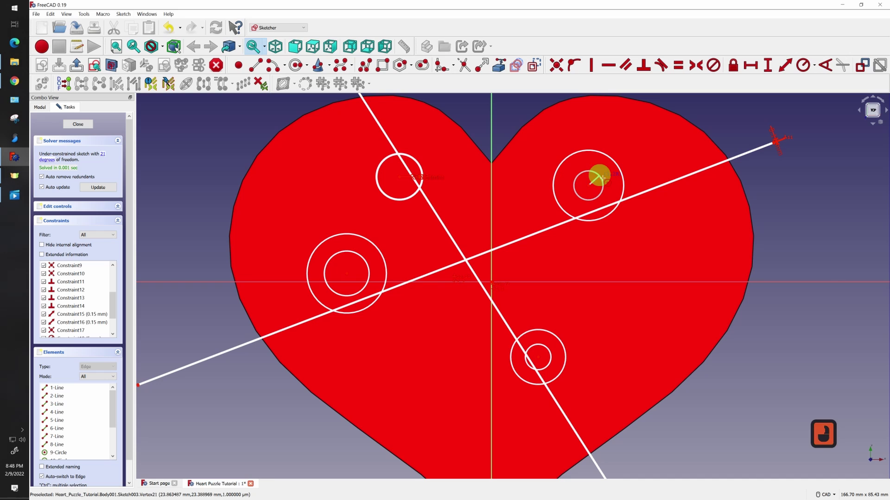
left_click(601, 178)
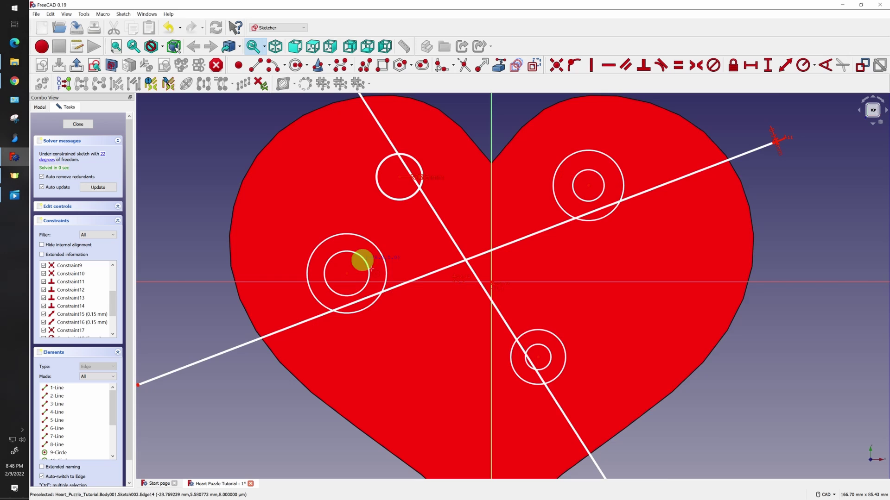
scroll(363, 261, "up", 1)
left_click(804, 66)
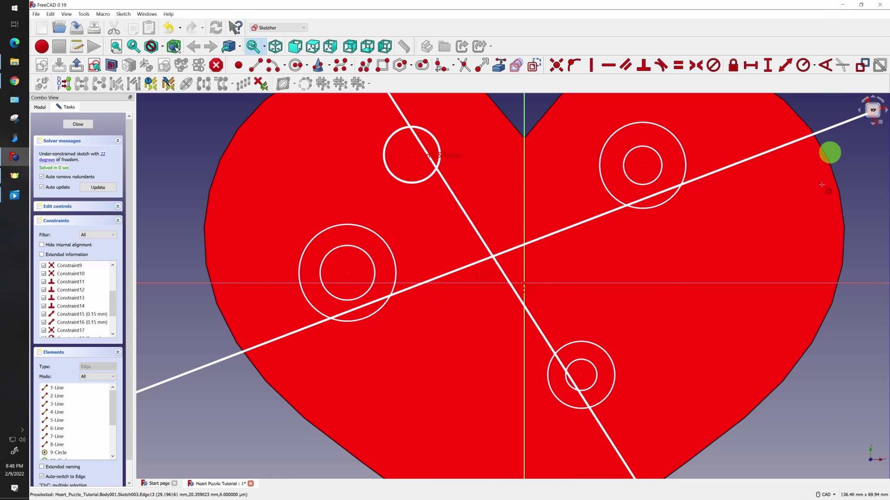
left_click(357, 250)
key("Return")
left_click(383, 237)
type("8.15")
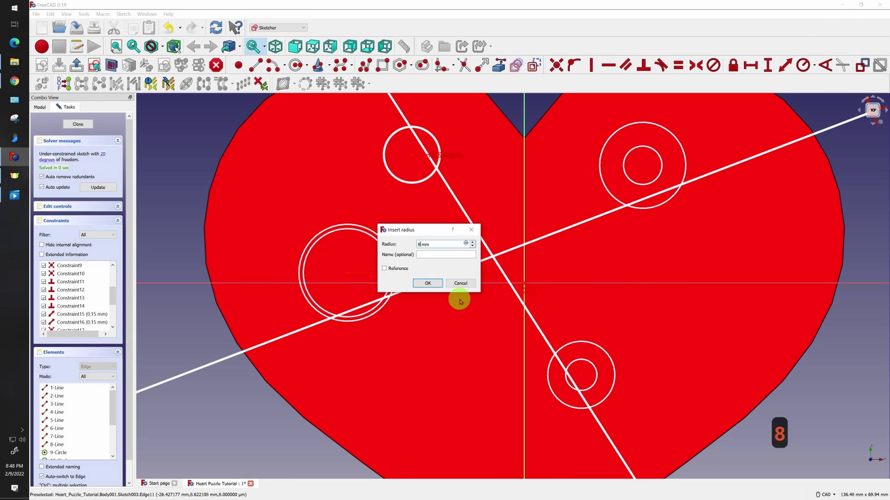
key("Return")
- Set the lower-right circle's radius to 10.15 mm and the upper-right circle's to 7.15 mm
left_click(595, 368)
type("10")
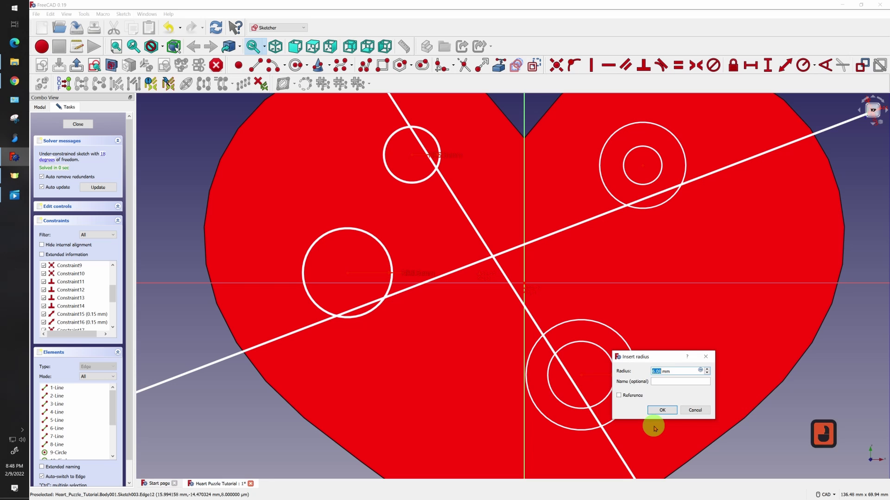
type(".15")
key("Return")
left_click(655, 151)
type("7")
key("Return")
type(".15")
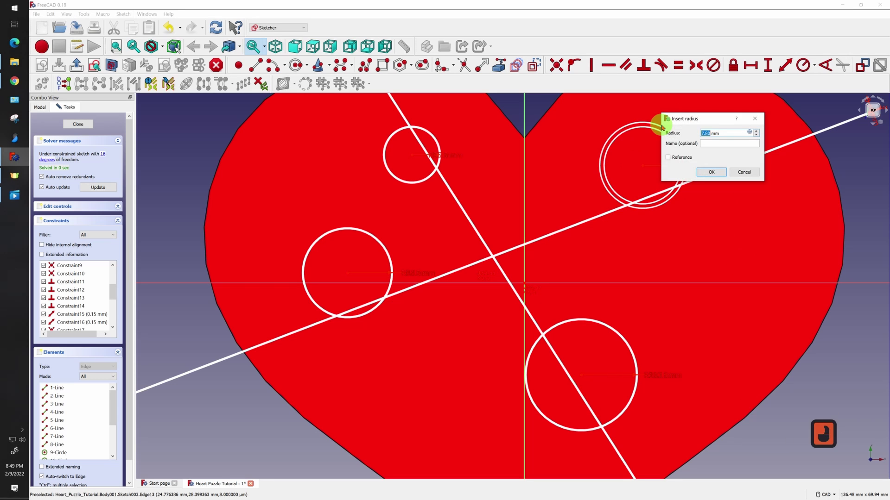
key("Return")
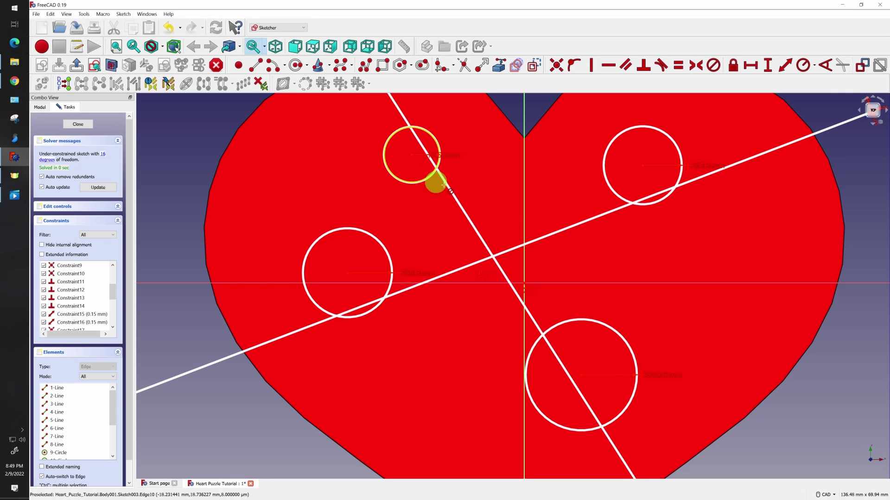
- Constrain the upper-left inner circle to a 7 mm radius and start editing its R5.15 partner
middle_click_drag(467, 187, 506, 272)
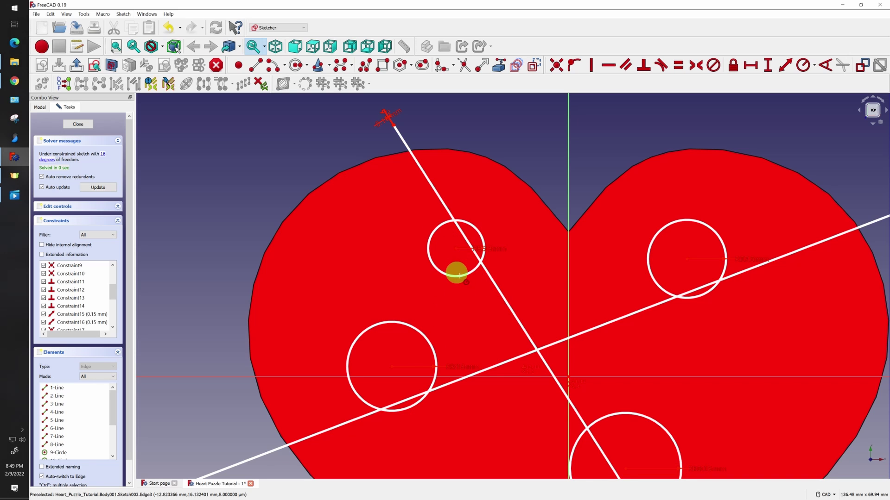
left_click(457, 274)
key("k")
key("r")
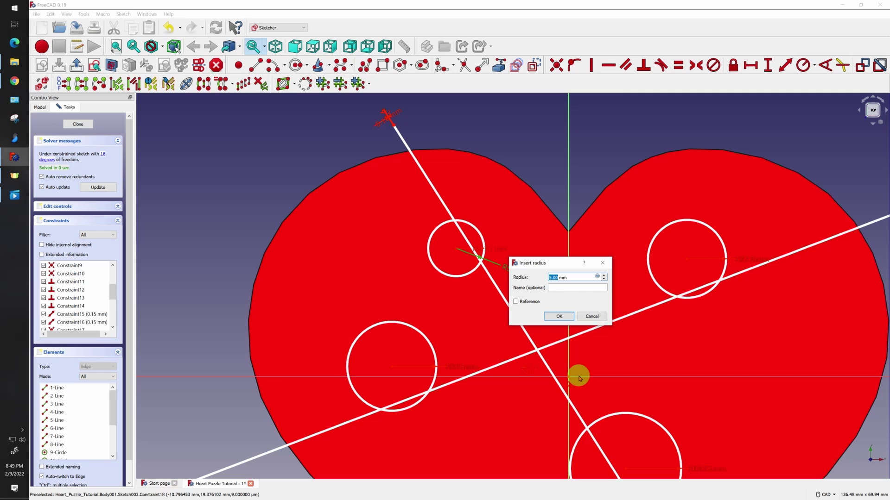
type("7")
key("Return")
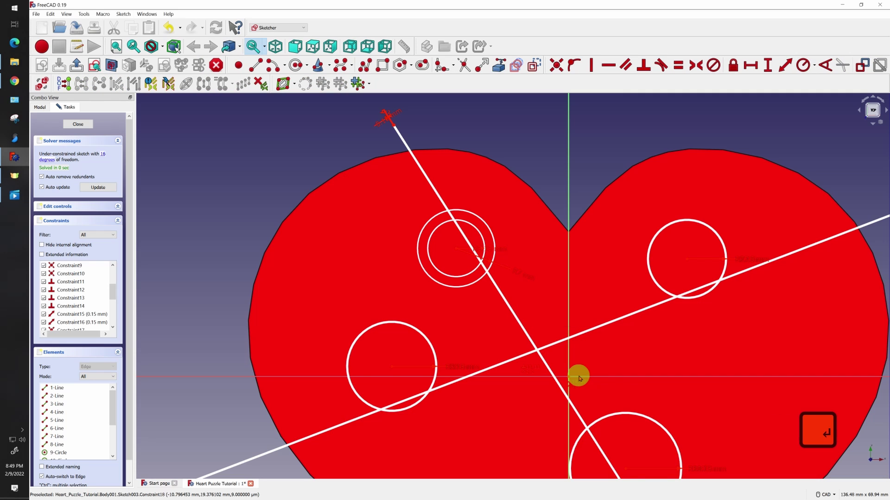
double_click(502, 250)
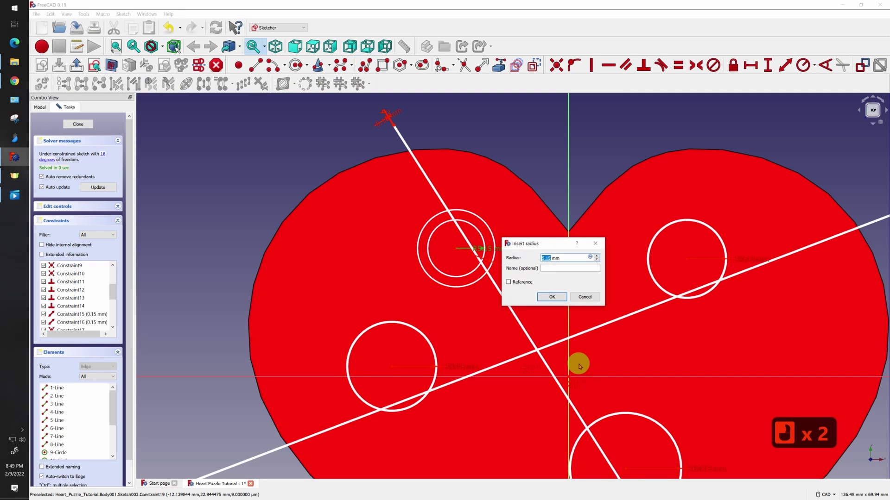
- Change the upper-left outer circle's radius to 7.15 mm
type("7.")
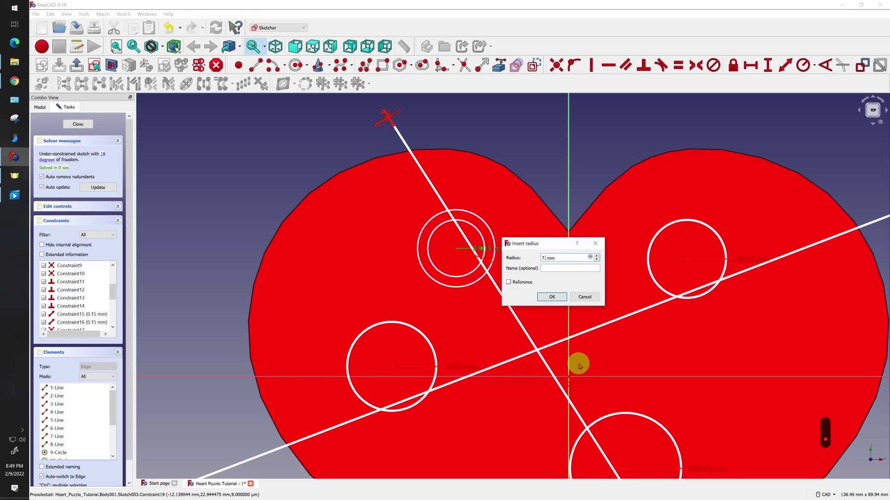
type("15")
key("Return")
scroll(437, 194, "down", 2)
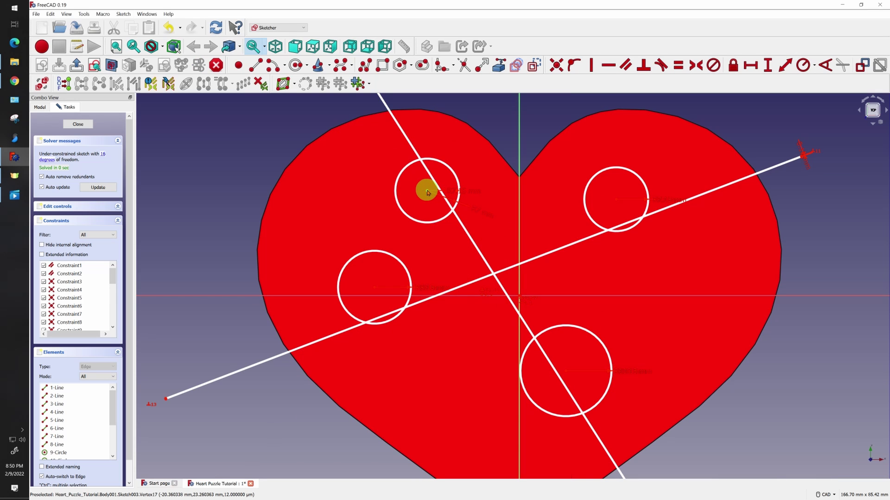
- Reposition the upper-left, lower-left, lower-right and upper-right circle pairs across the cut lines
mouse_move(429, 193)
left_mouse_down()
mouse_move(410, 174)
mouse_move(413, 186)
left_mouse_up()
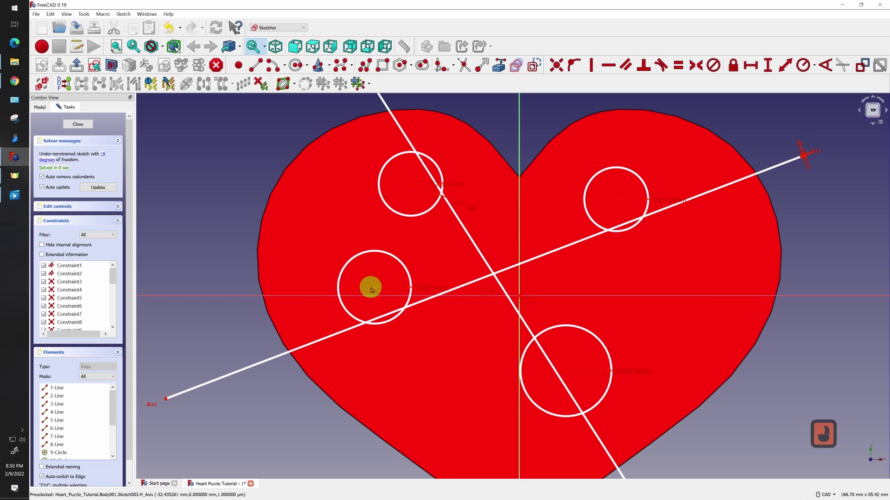
left_click_drag(376, 288, 377, 294)
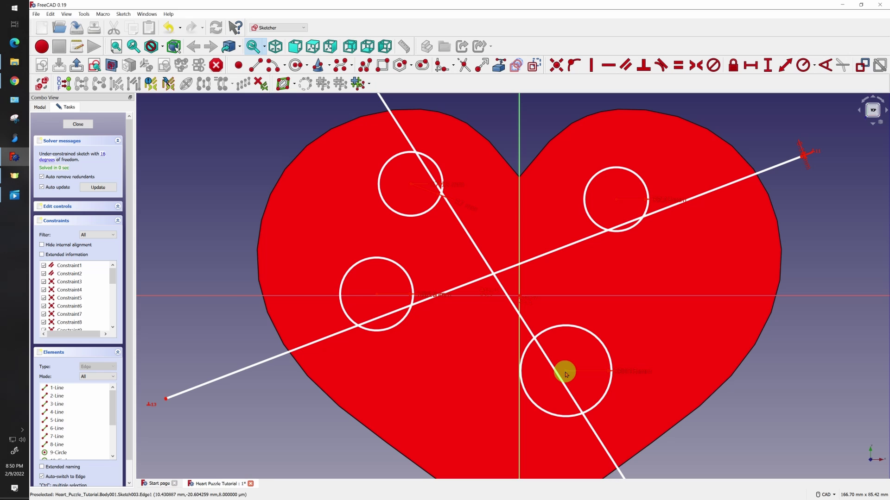
left_click_drag(566, 372, 574, 365)
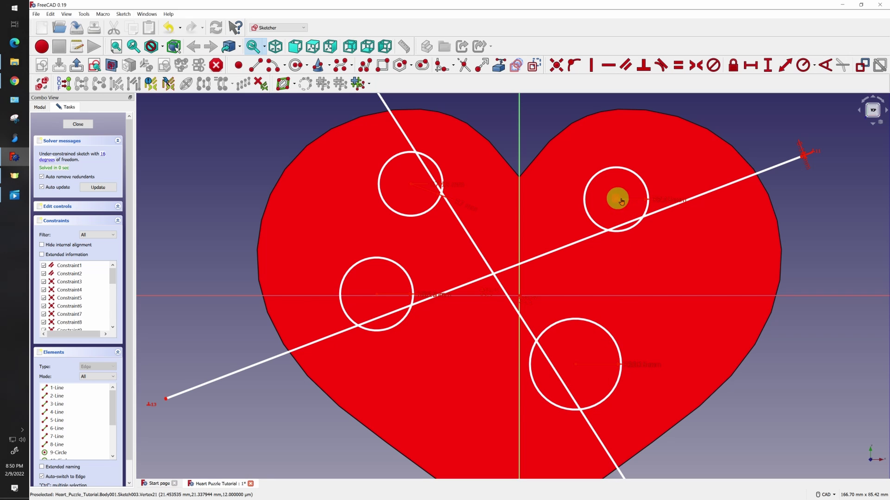
left_click_drag(622, 201, 642, 197)
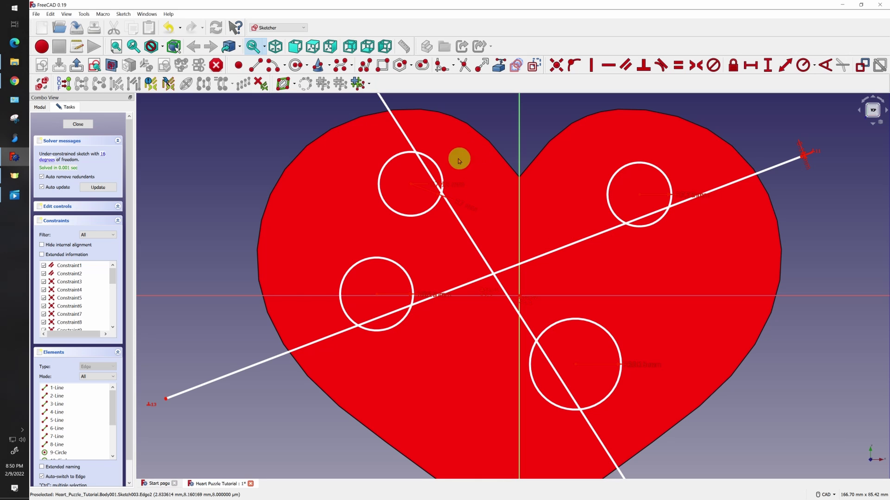
- Hide the Heart body from the model tree
left_click(40, 107)
left_click(62, 150)
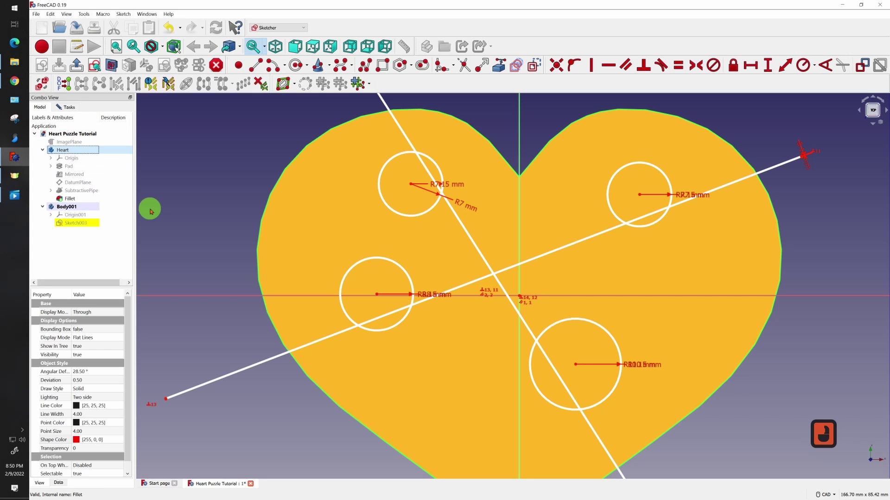
key("space")
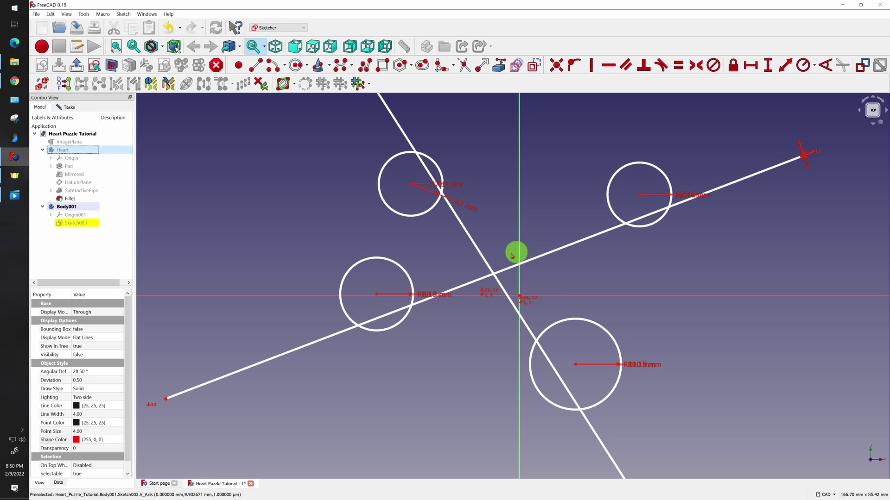
- Trim the inner and outer outline curves where the cut line meets them
mouse_move(396, 232)
middle_mouse_down()
mouse_move(370, 204)
mouse_move(417, 294)
middle_mouse_up()
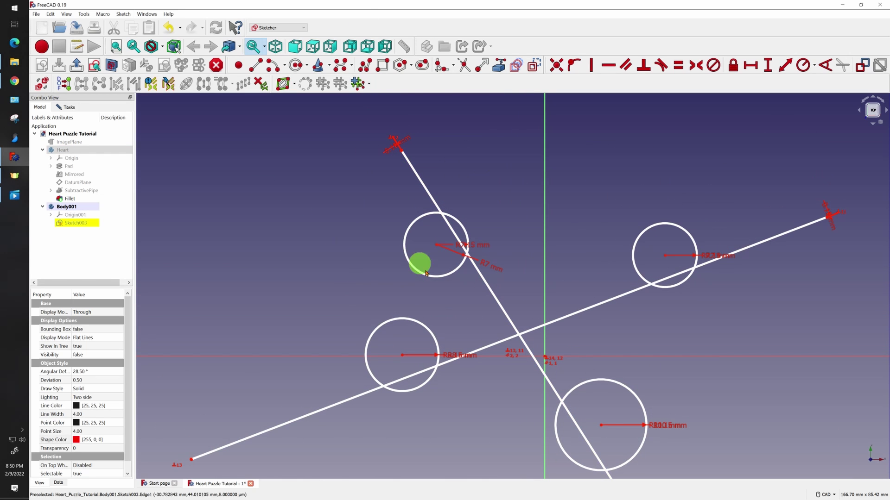
scroll(455, 206, "down", 3)
scroll(458, 218, "up", 11)
scroll(461, 231, "up", 18)
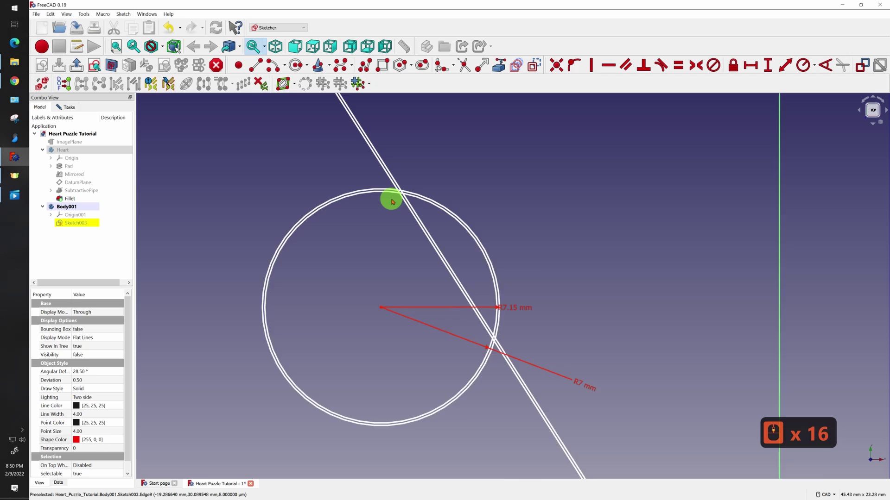
left_click(463, 68)
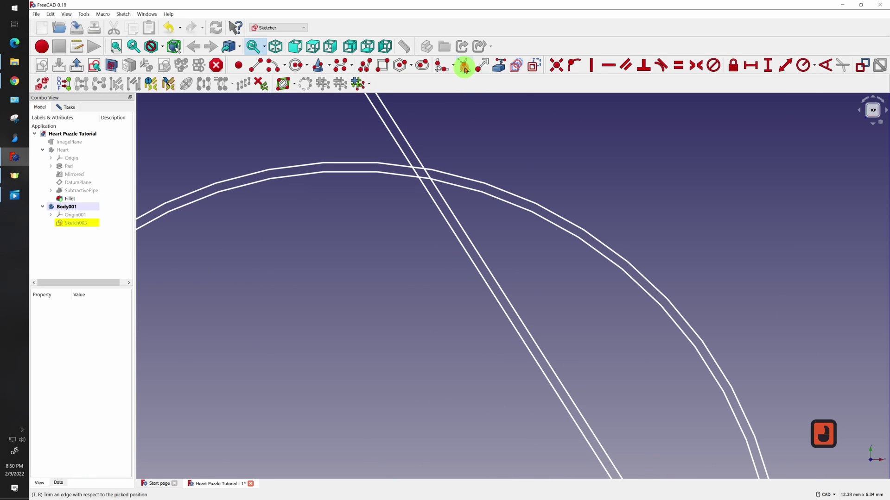
left_click(473, 192)
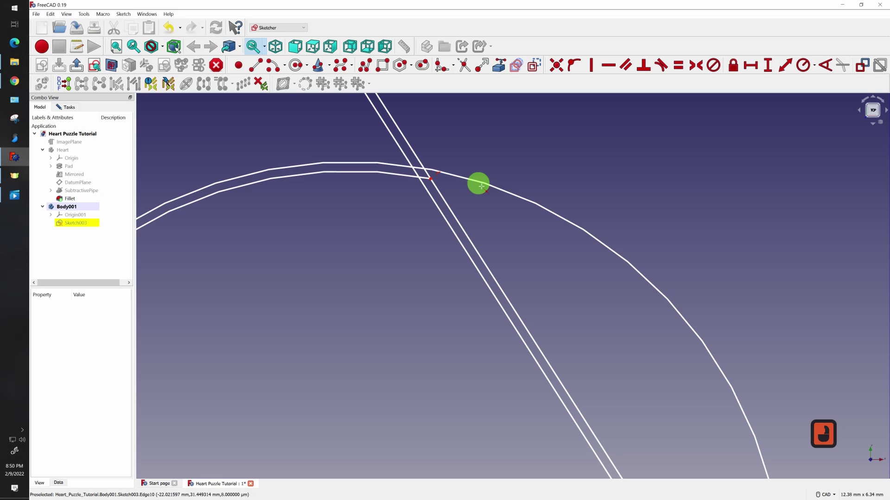
left_click(479, 181)
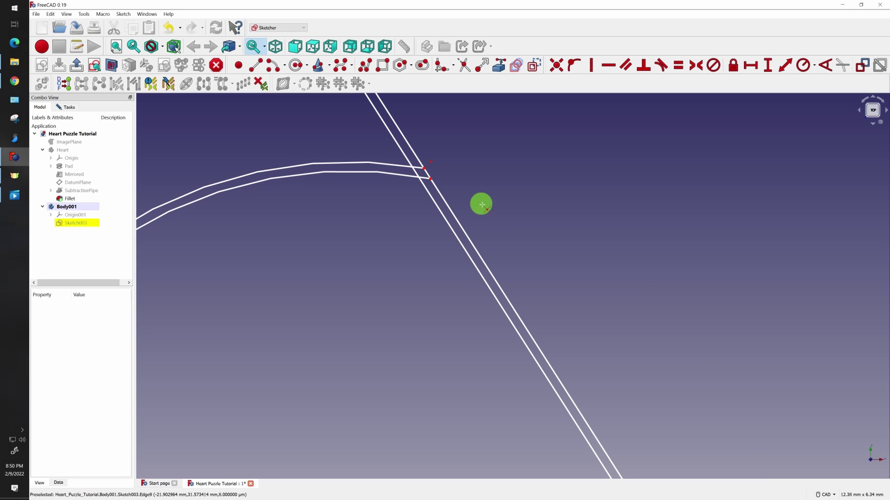
- Trim the edges at the arc corner back to the inner line
scroll(455, 195, "up", 7)
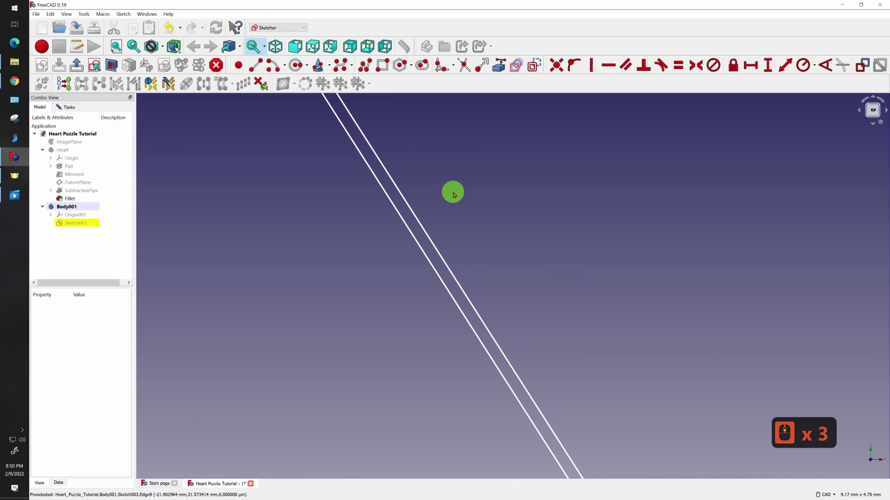
scroll(454, 197, "down", 15)
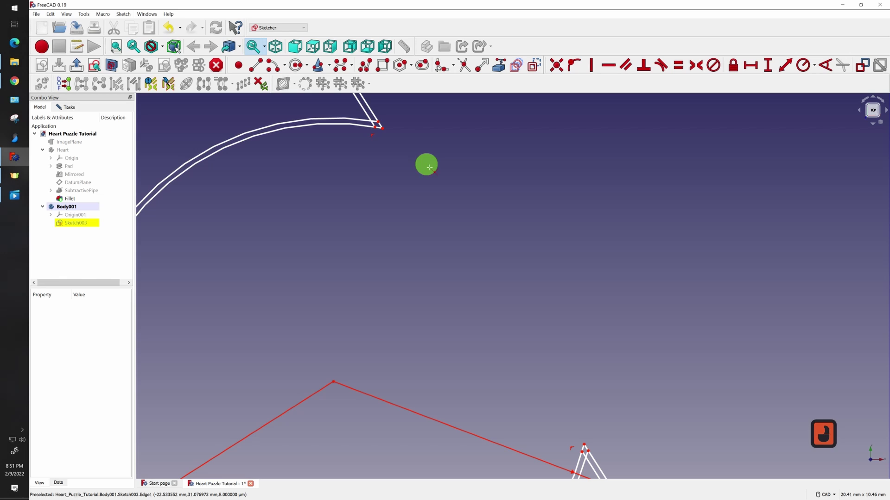
middle_click_drag(395, 145, 459, 254)
scroll(454, 246, "down", 4)
scroll(445, 236, "up", 15)
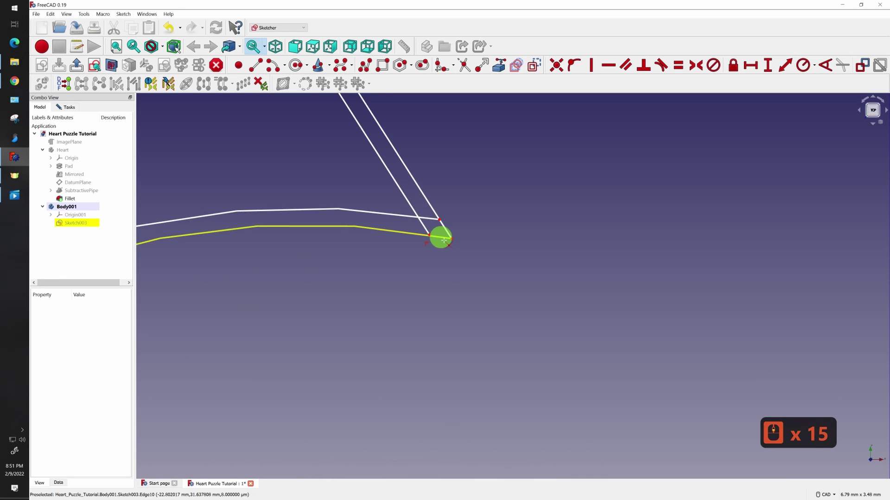
scroll(414, 212, "down", 4)
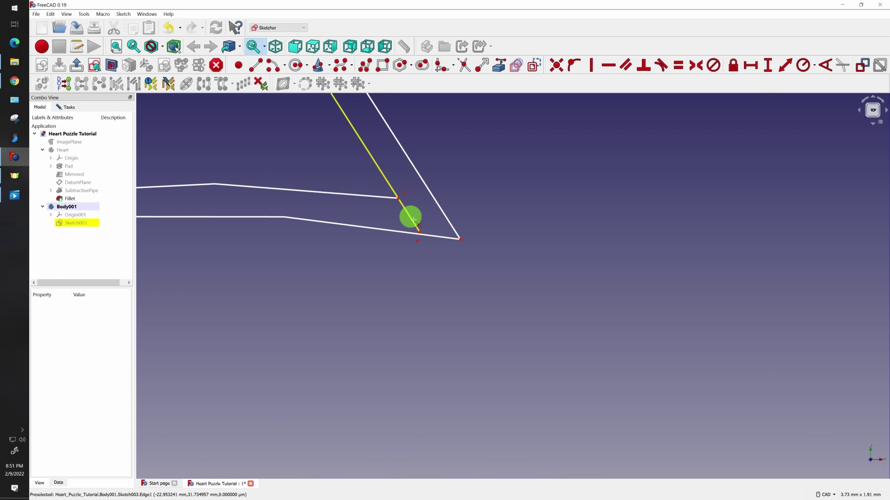
scroll(467, 259, "down", 6)
scroll(486, 250, "down", 16)
scroll(520, 380, "down", 6)
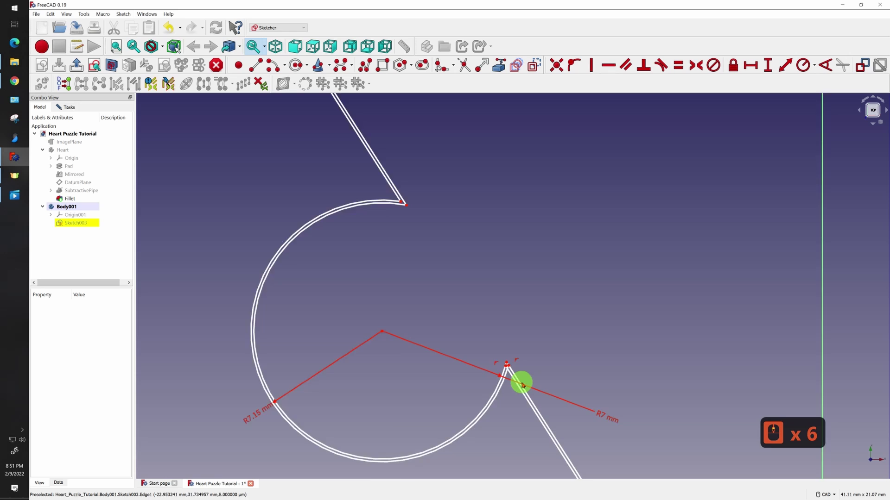
scroll(491, 350, "up", 20)
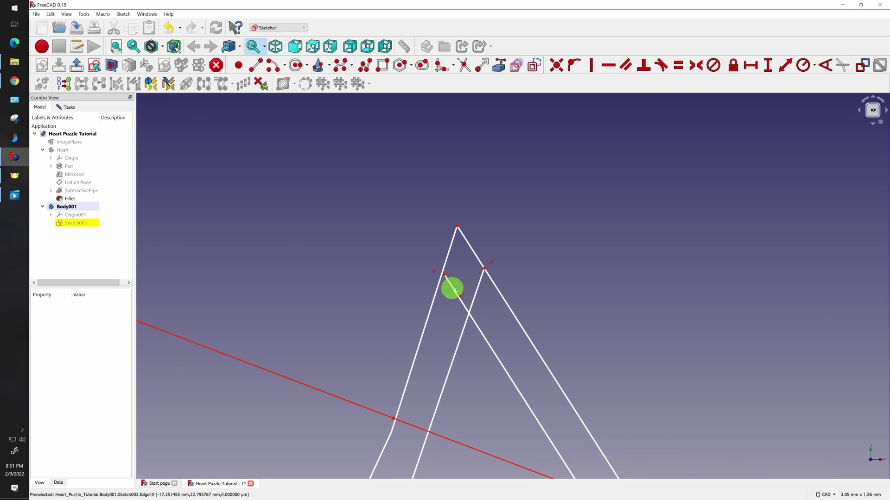
left_click(456, 291)
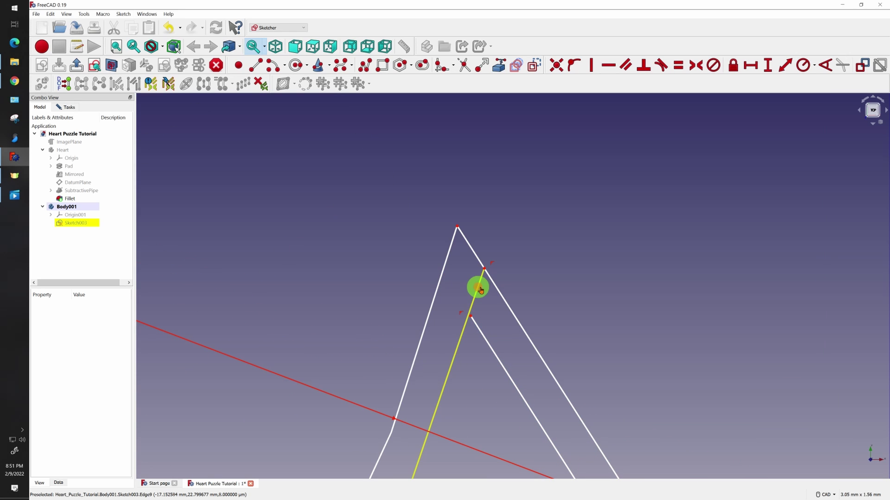
left_click(480, 288)
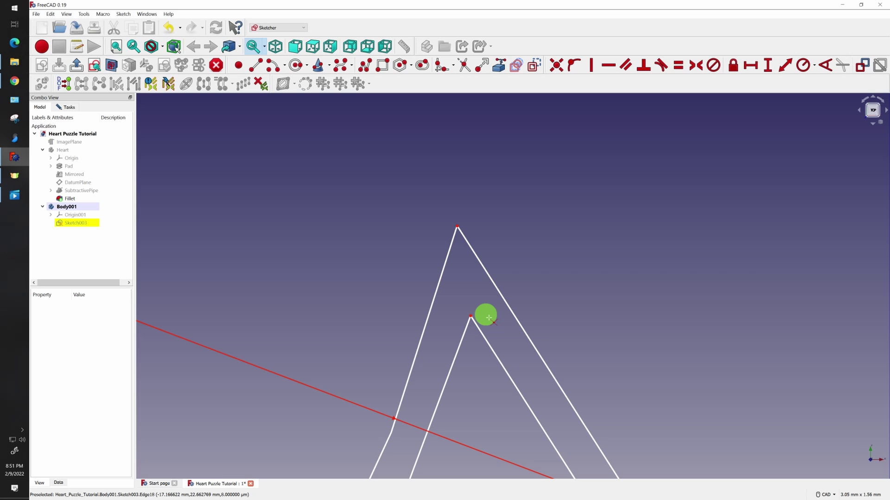
- Drag the vertex near the inner triangle apex, then undo that move
left_click_drag(474, 318, 467, 313)
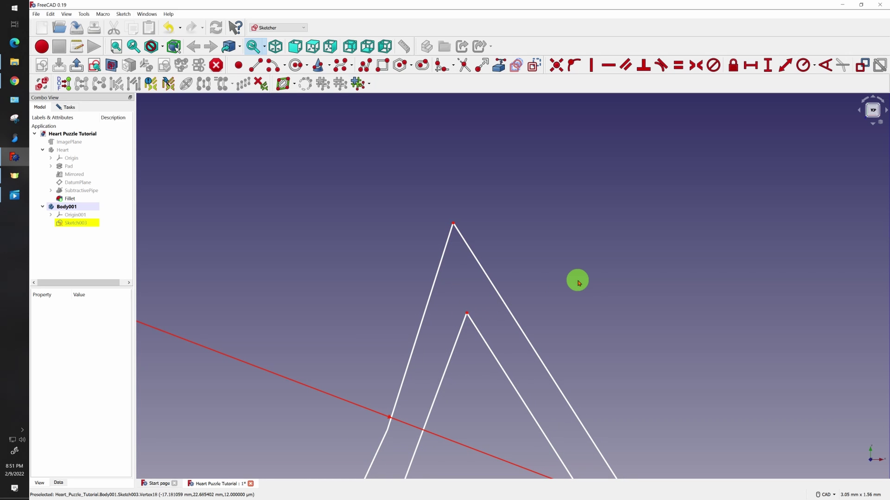
key("ctrl+z")
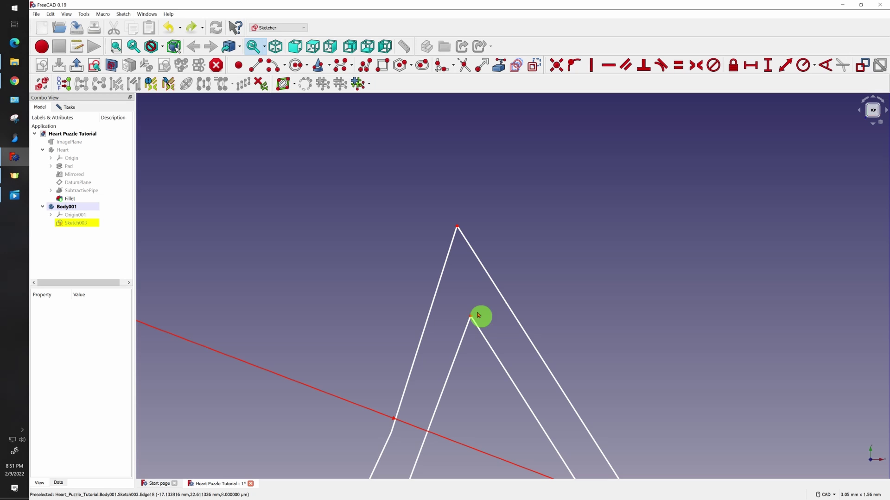
scroll(514, 321, "down", 20)
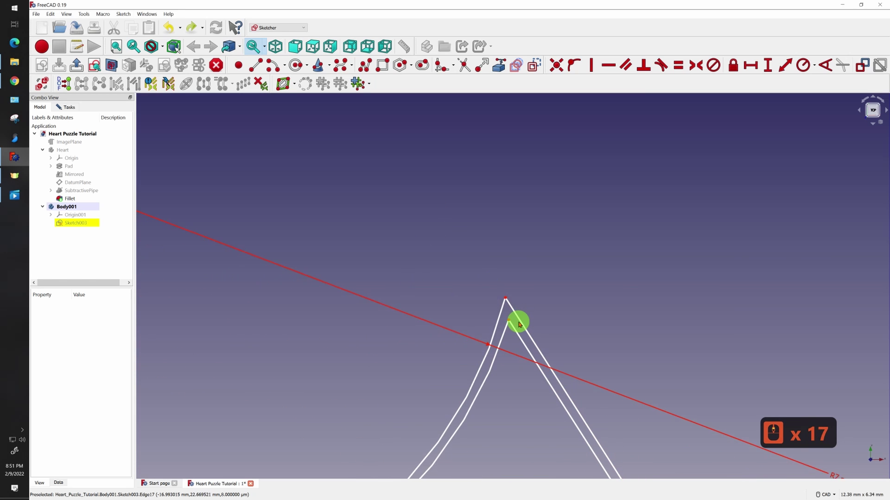
- Trim the circle's bottom arc, the line piece inside it, and the overlapping arc edge
scroll(516, 324, "down", 2)
scroll(440, 223, "up", 3)
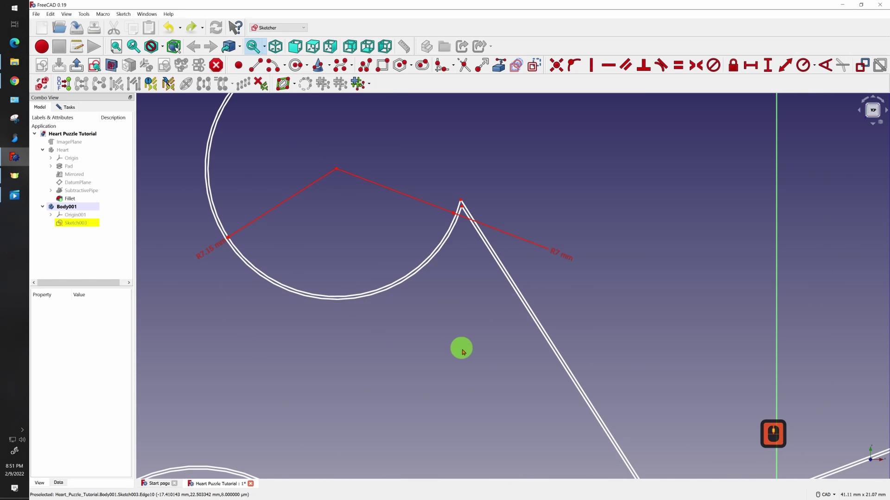
mouse_move(453, 304)
middle_mouse_down()
mouse_move(582, 193)
mouse_move(669, 177)
middle_mouse_up()
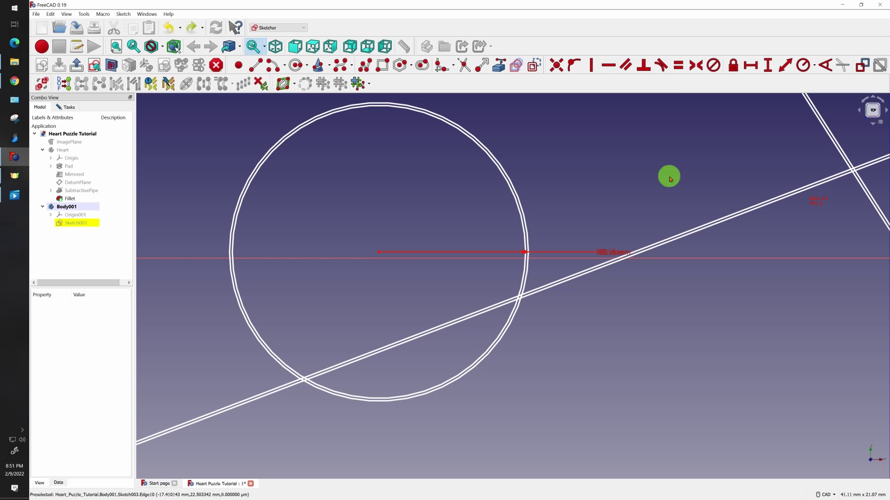
scroll(421, 407, "up", 3)
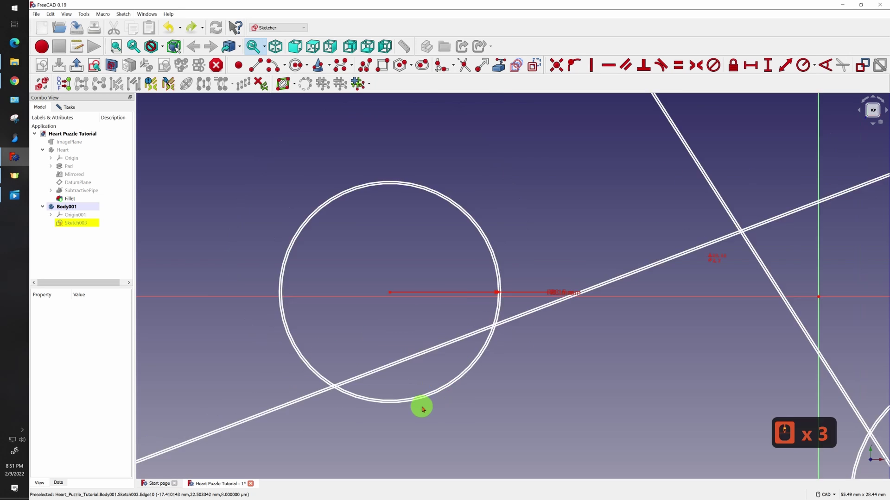
left_click(459, 375)
scroll(582, 225, "down", 4)
scroll(554, 222, "up", 8)
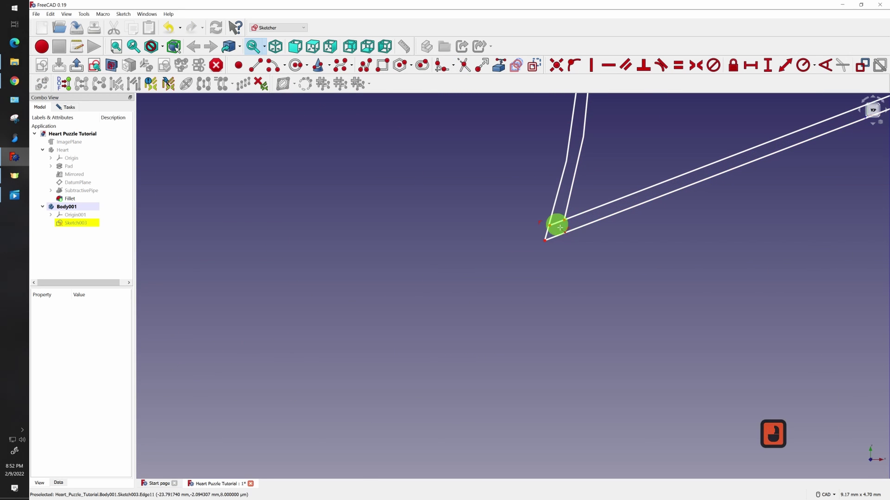
scroll(404, 287, "down", 20)
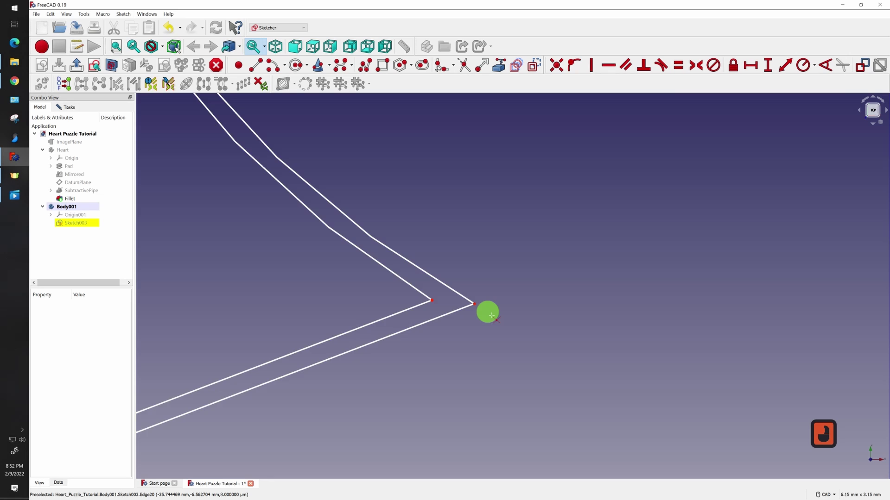
scroll(413, 314, "up", 18)
left_click(452, 304)
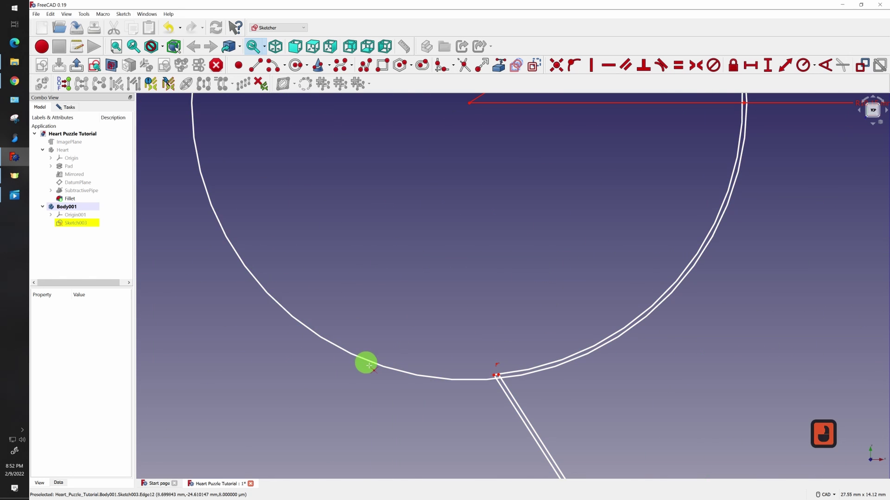
scroll(511, 393, "up", 4)
scroll(492, 366, "up", 4)
scroll(417, 345, "down", 9)
scroll(463, 336, "up", 10)
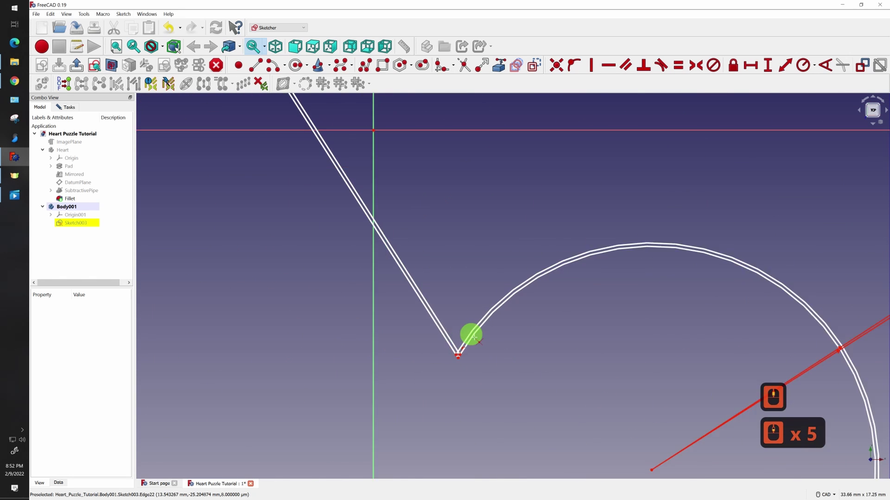
left_click(453, 338)
scroll(453, 308, "down", 20)
scroll(524, 251, "up", 20)
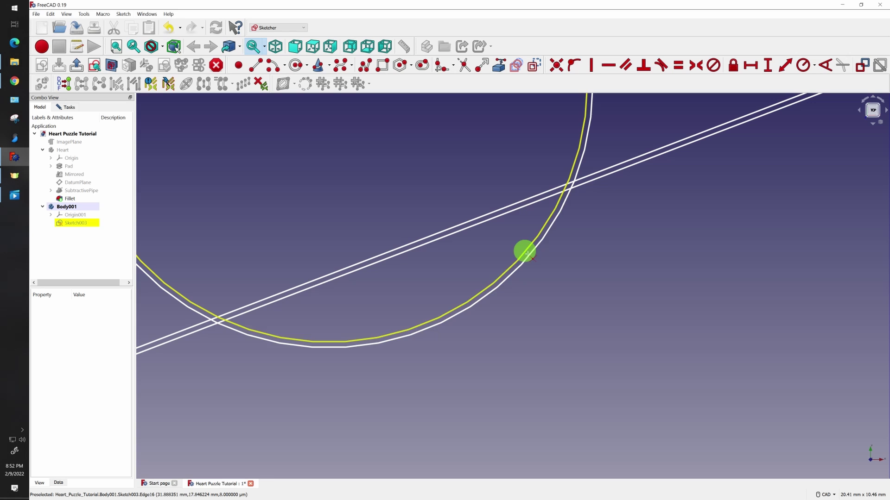
- Trim the crossing line pieces around the V corner and the lower-left crossing segment
left_click(517, 213)
left_click(510, 204)
scroll(511, 205, "up", 17)
left_click(575, 182)
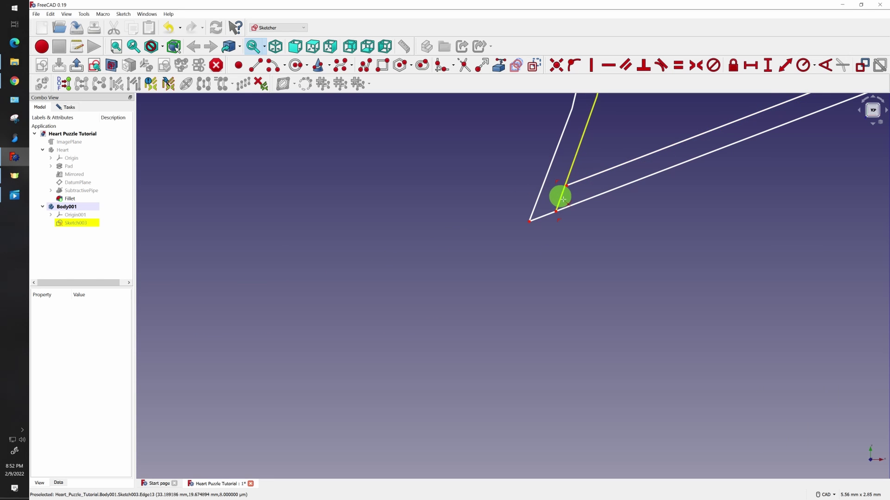
scroll(491, 263, "down", 4)
scroll(492, 263, "up", 6)
scroll(463, 273, "down", 16)
left_click(446, 274)
scroll(510, 305, "down", 20)
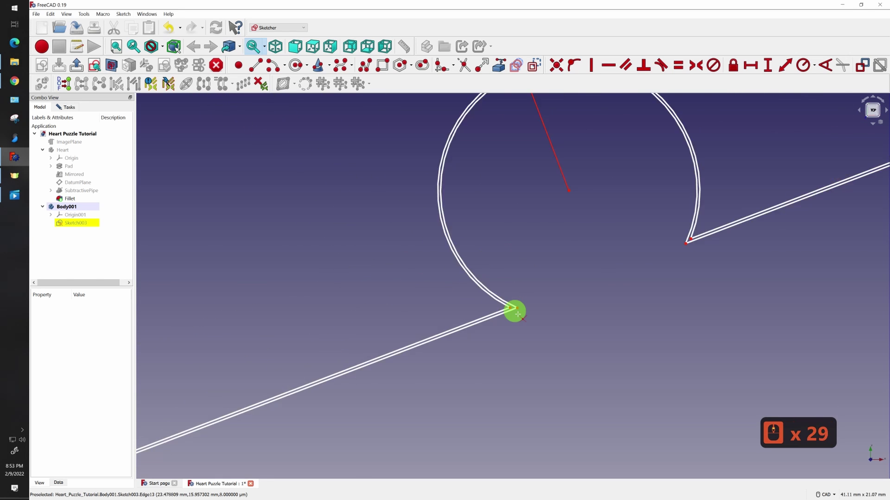
- Trim both lines at the central crossing of the cut outline
middle_click_drag(497, 233, 481, 307)
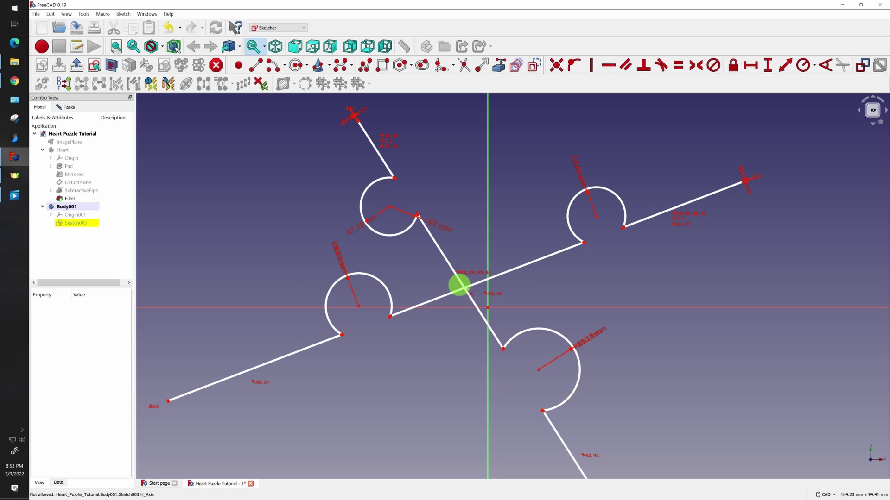
scroll(461, 287, "up", 20)
scroll(460, 289, "up", 4)
middle_click_drag(465, 216, 441, 275)
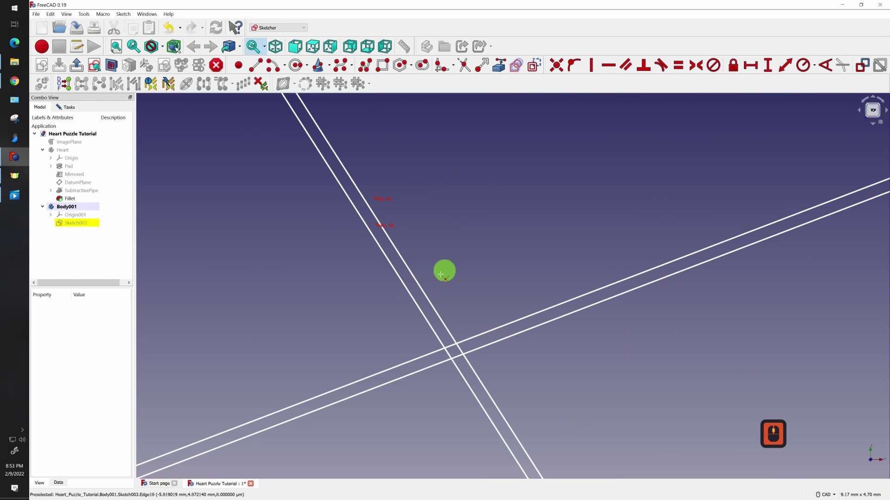
left_click(458, 357)
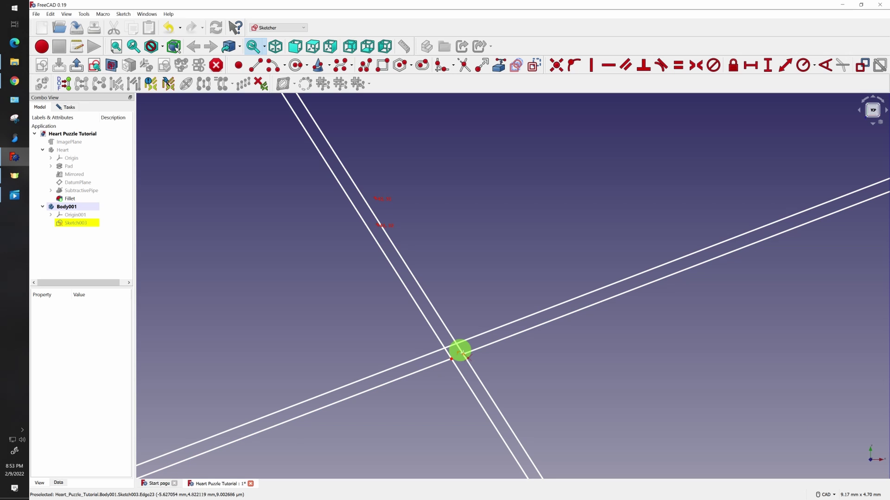
left_click(451, 349)
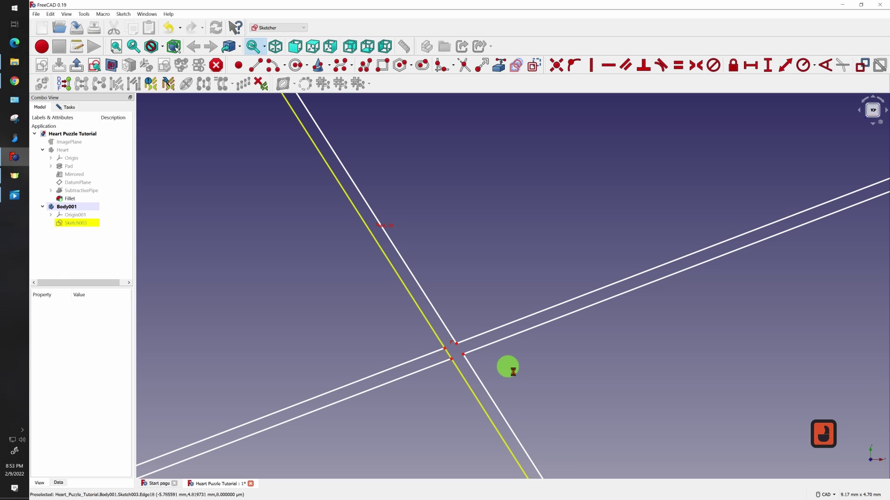
scroll(463, 348, "down", 20)
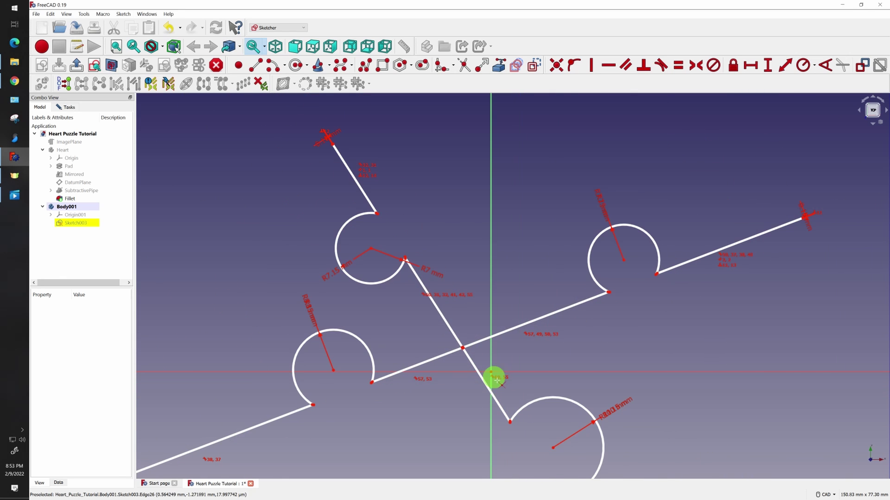
scroll(501, 371, "down", 2)
- Close the sketch with the whole puzzle outline in view
middle_click_drag(507, 370, 461, 252)
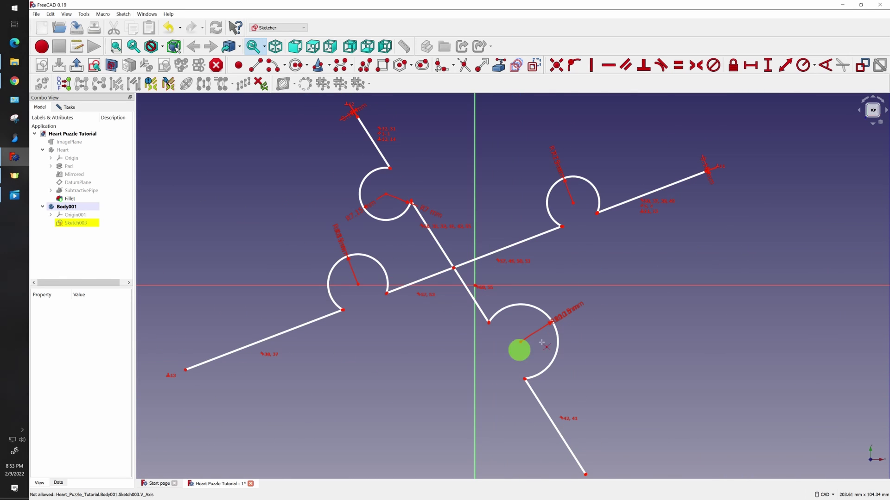
left_click(86, 110)
left_click(47, 119)
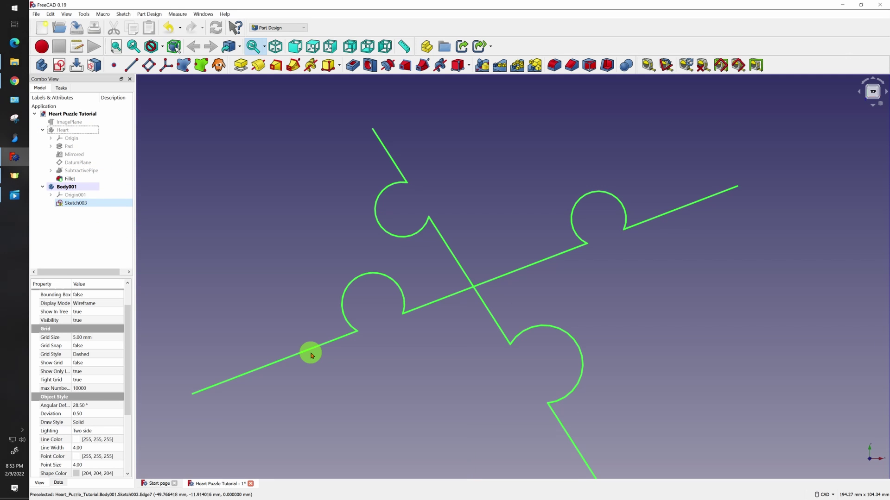
- Pad Sketch003 by 30 mm to form the thin cutter
left_click(240, 67)
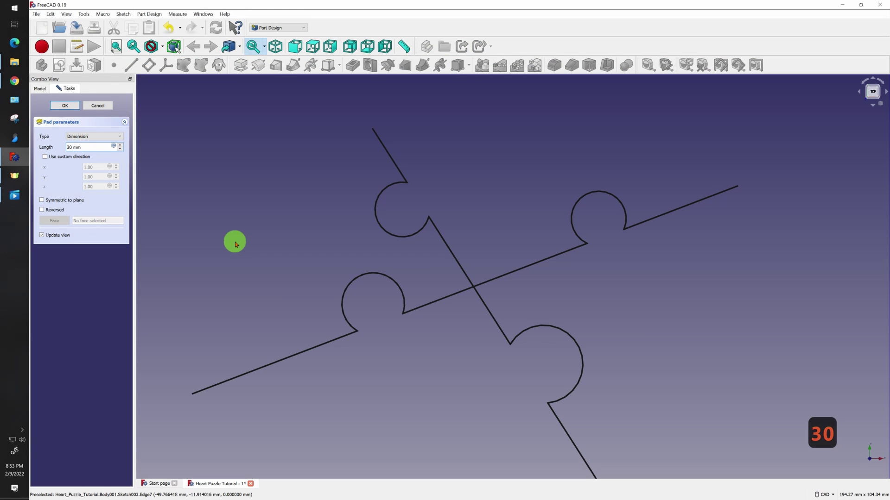
left_click(62, 106)
scroll(377, 288, "up", 4)
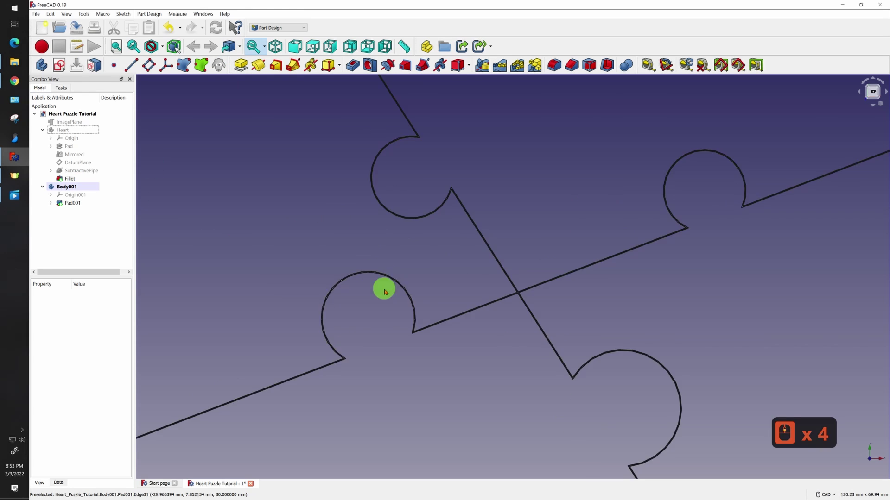
middle_click_drag(378, 287, 421, 362)
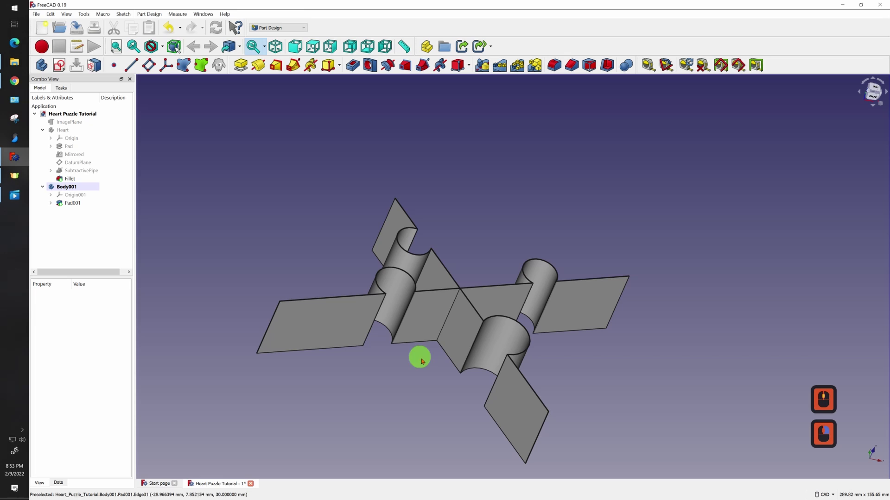
- Make the Heart body visible again and orbit to inspect it through the cutter
left_click(72, 131)
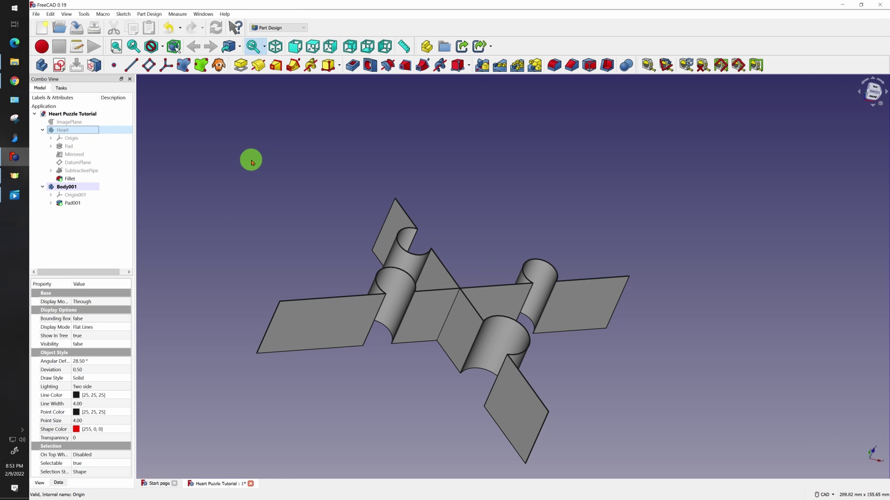
key("space")
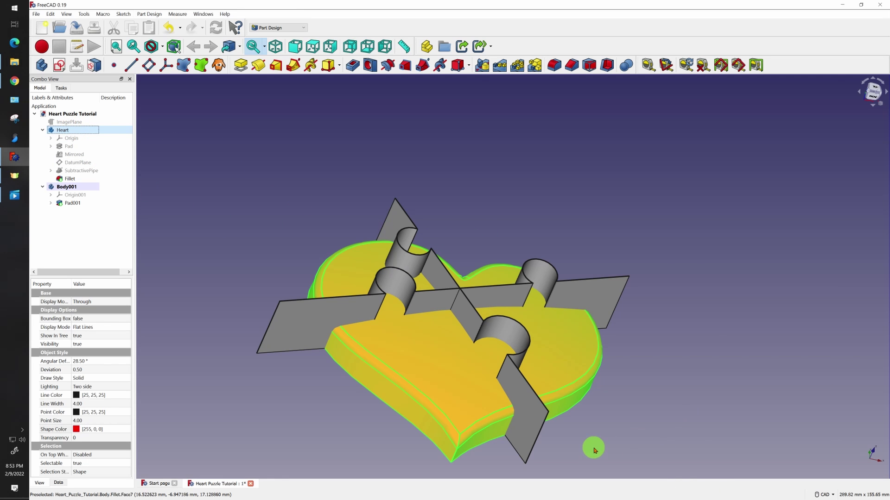
middle_click_drag(593, 449, 576, 280)
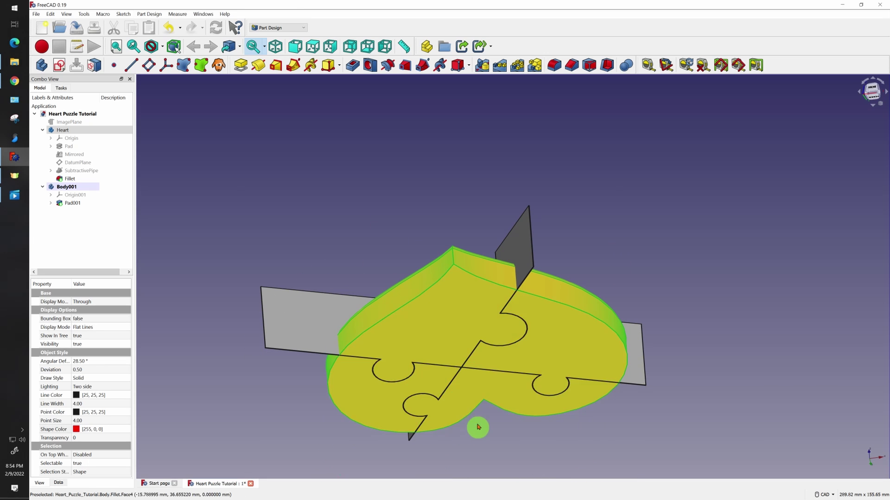
middle_click_drag(640, 225, 586, 358)
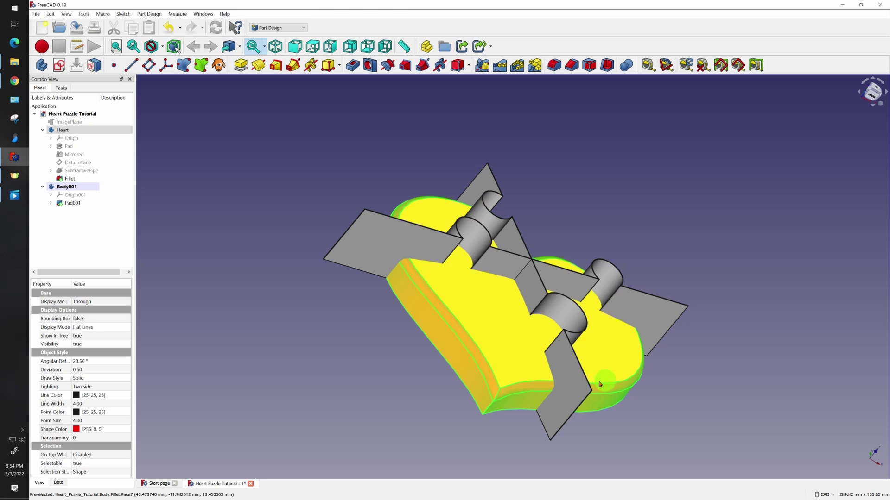
middle_click_drag(600, 384, 222, 149)
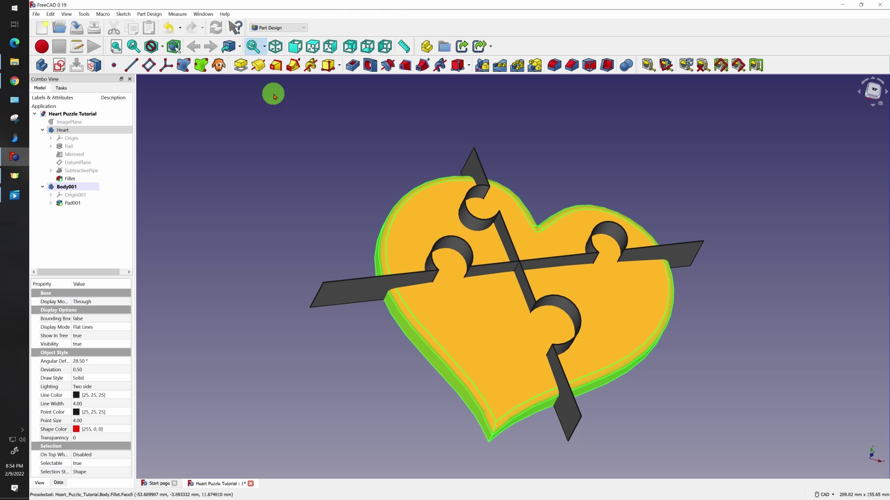
- In the Part workbench, select Heart and Body001 and apply Split > Slice apart
left_click(282, 29)
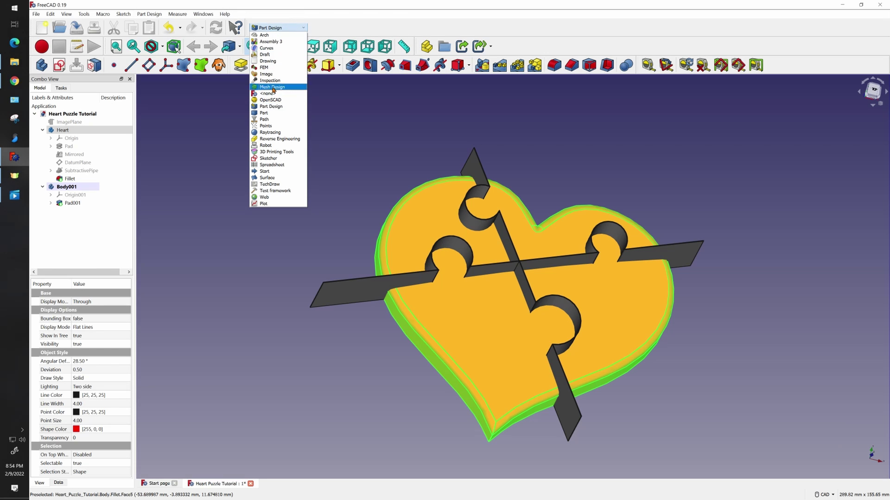
left_click(265, 113)
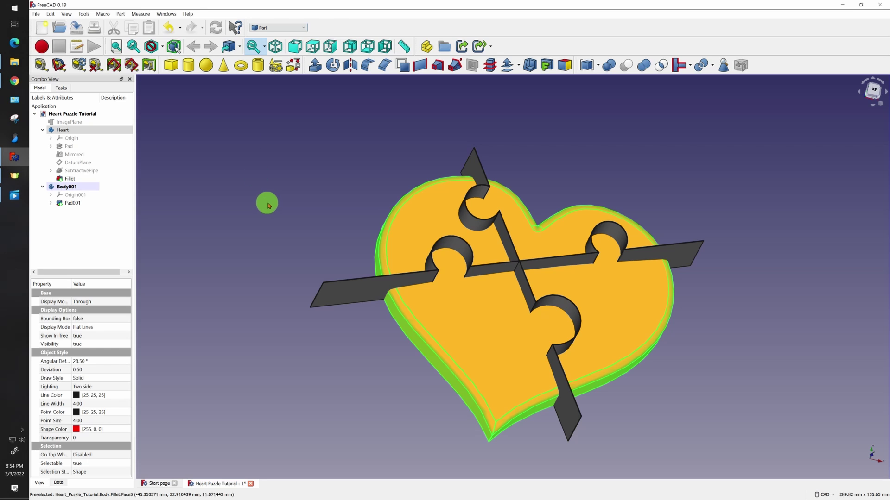
left_click(67, 130)
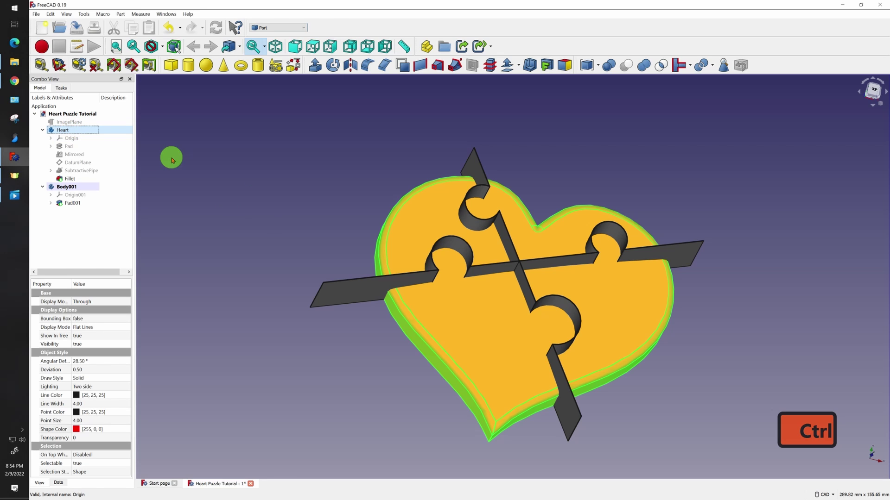
left_click(77, 188, "ctrl")
left_click(222, 250, "ctrl")
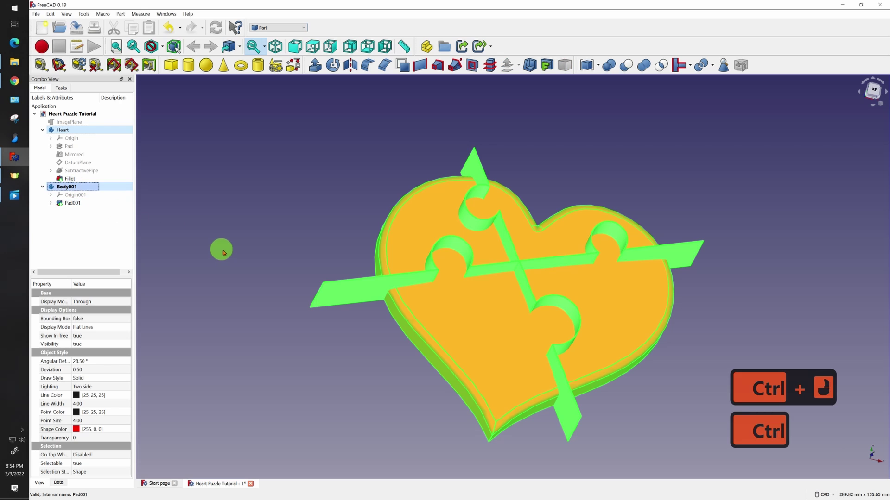
left_click(121, 15)
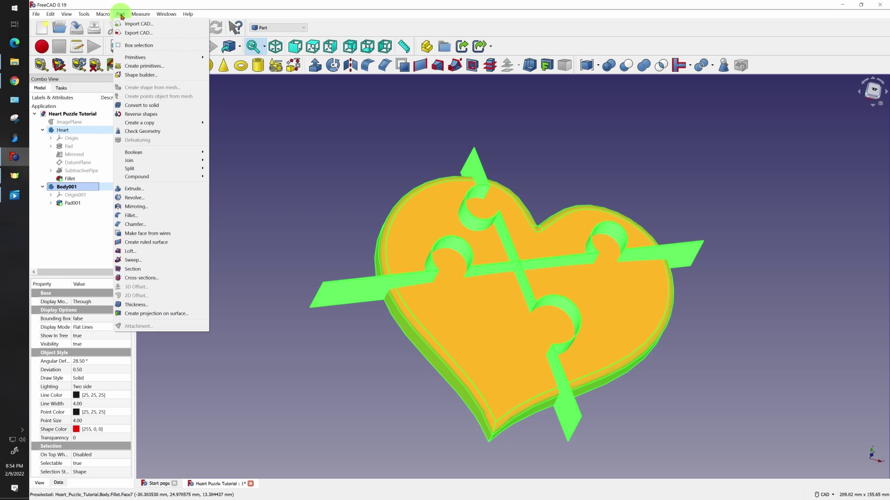
mouse_move(178, 170)
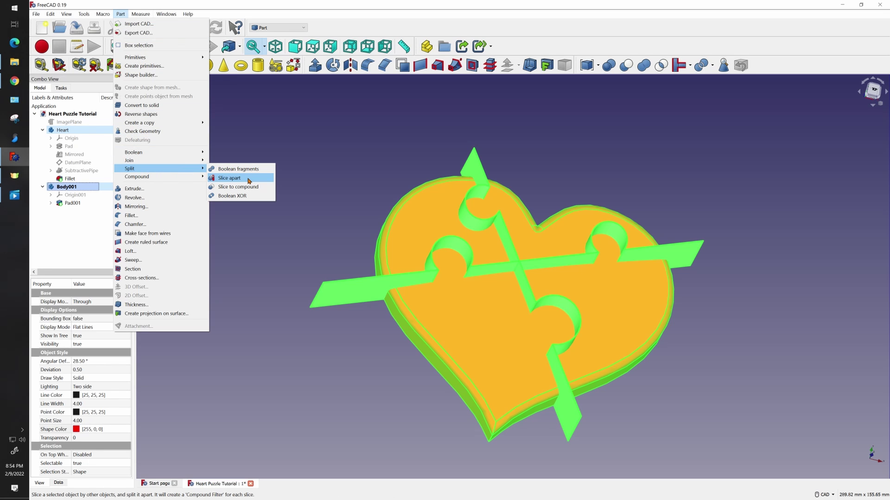
left_click(249, 180)
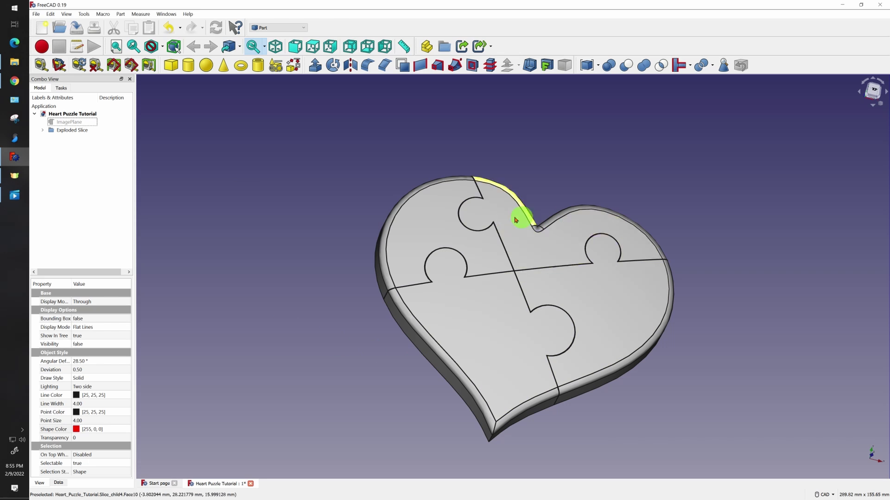
- Expand Exploded Slice to show Slice.0–Slice.4, hide Slice.1, then clear the selection
left_click(43, 131)
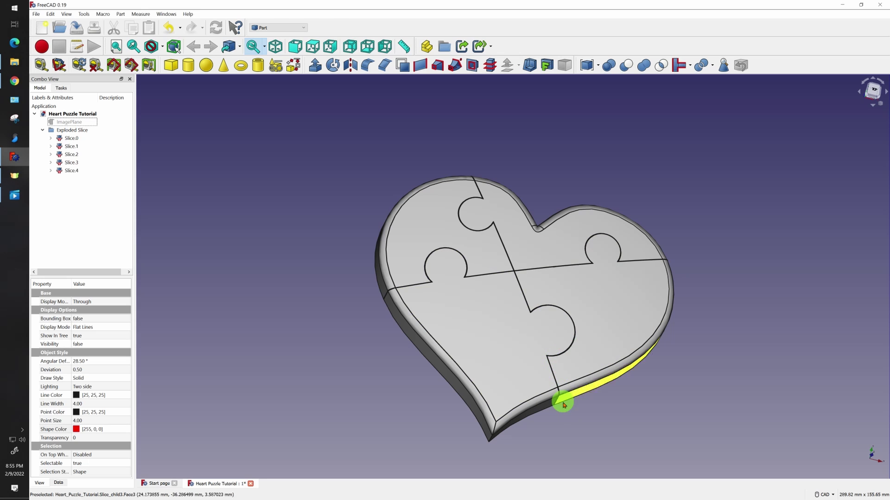
left_click(71, 140)
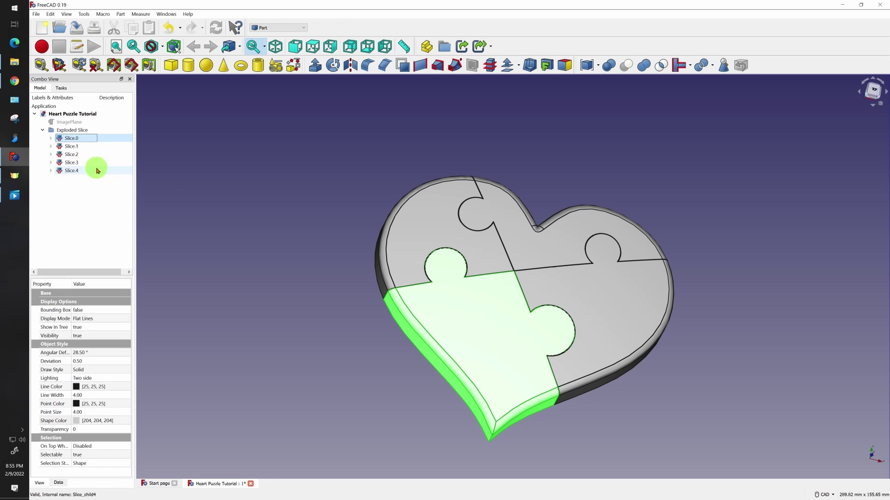
left_click(72, 147)
key("space")
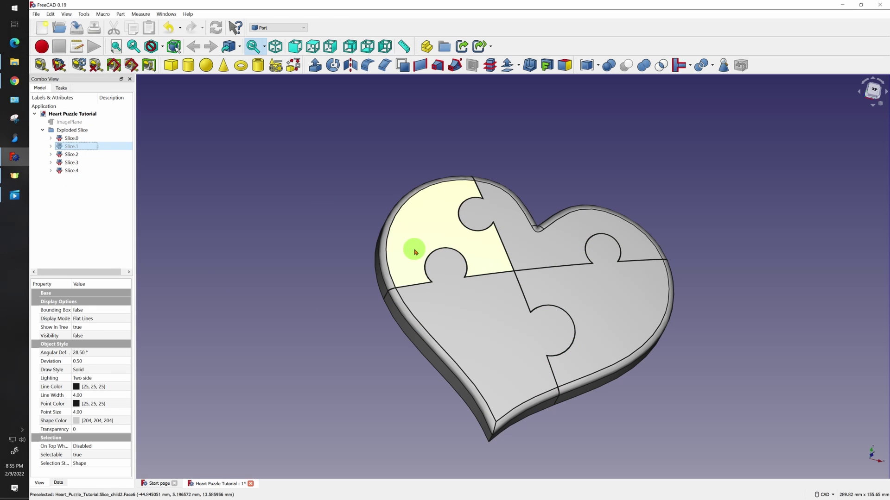
left_click(279, 174)
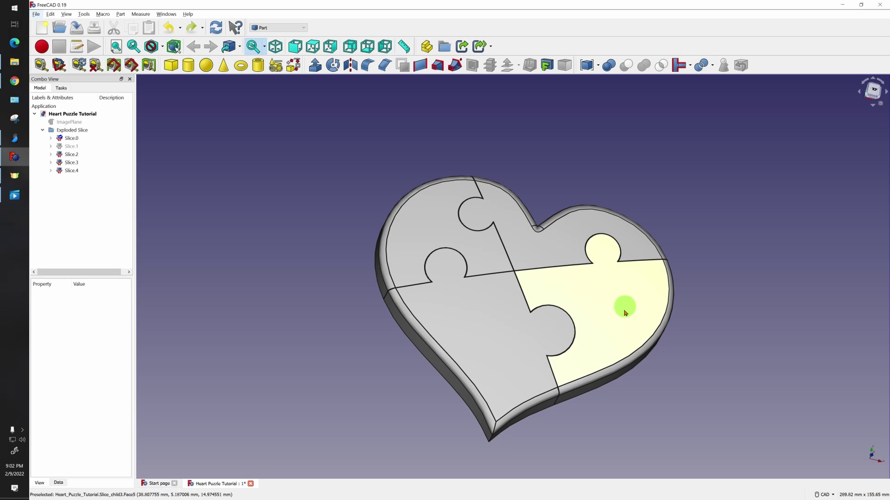
- Export the Slice.0 piece as slice0.amf into the Heart Puzzle folder
left_click(77, 137)
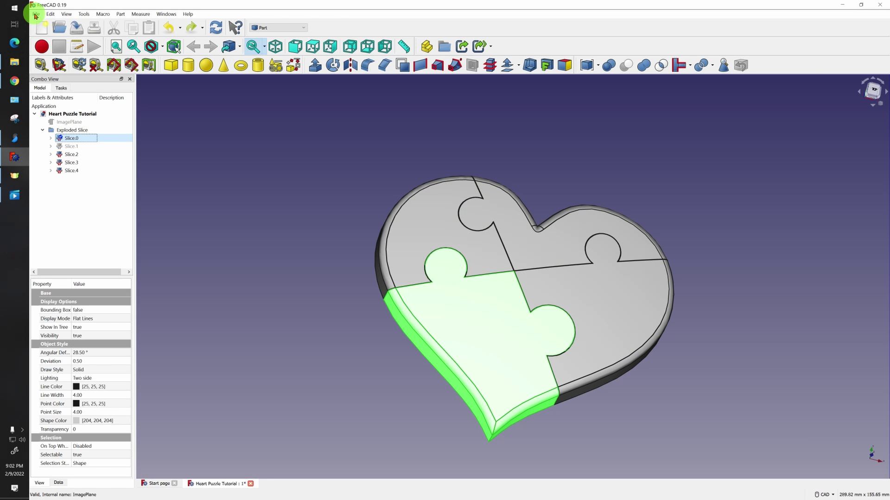
left_click(36, 14)
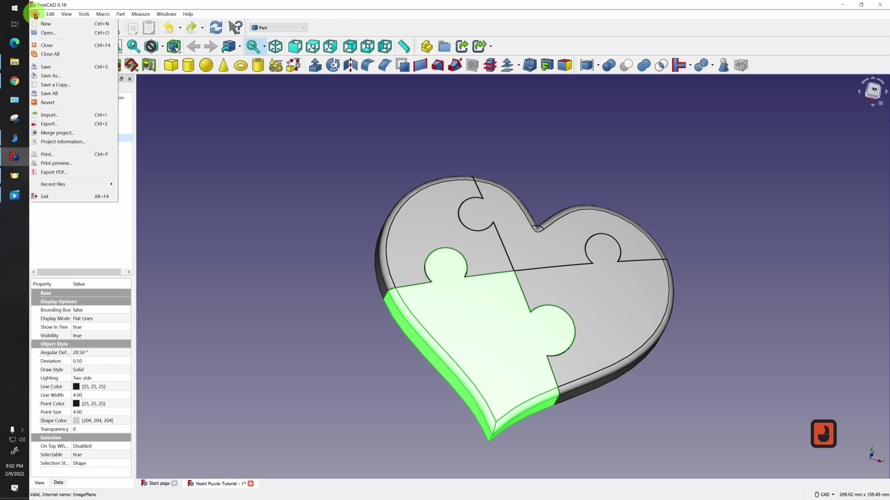
left_click(49, 124)
left_click(215, 76)
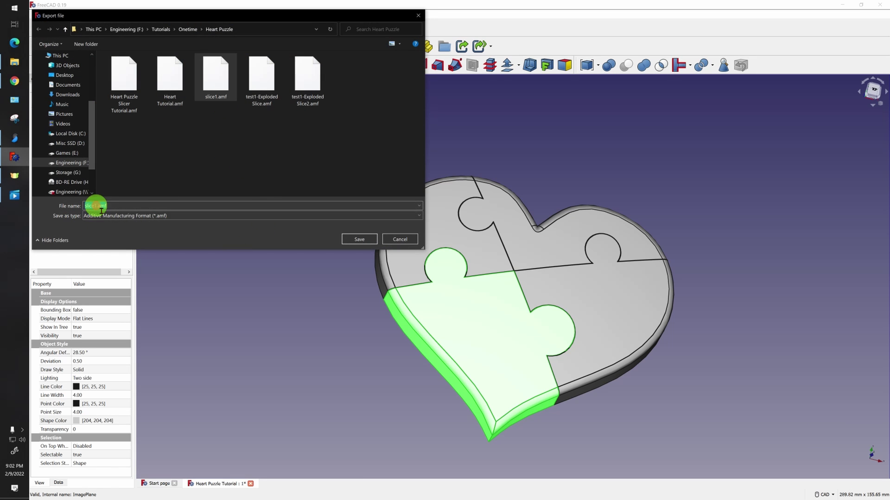
key("Right")
key("Right")
key("Right")
key("Right")
key("Right")
key("Right")
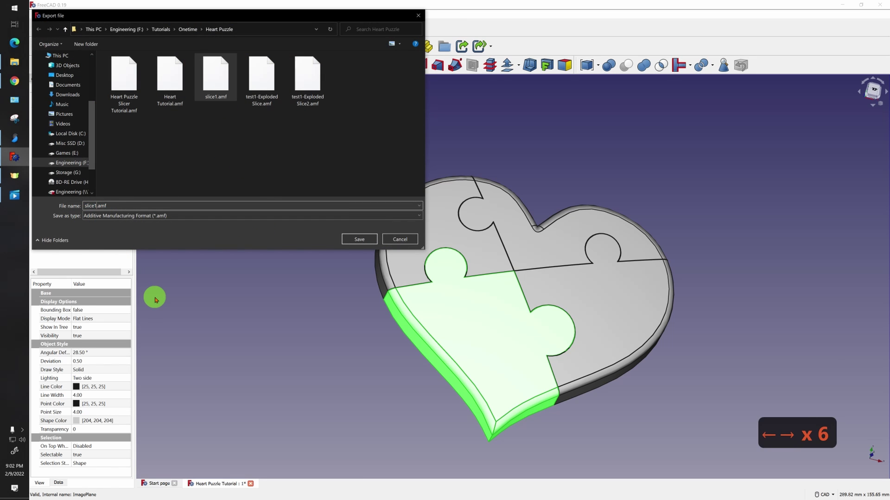
key("BackSpace")
type("0")
key("Return")
left_click(15, 138)
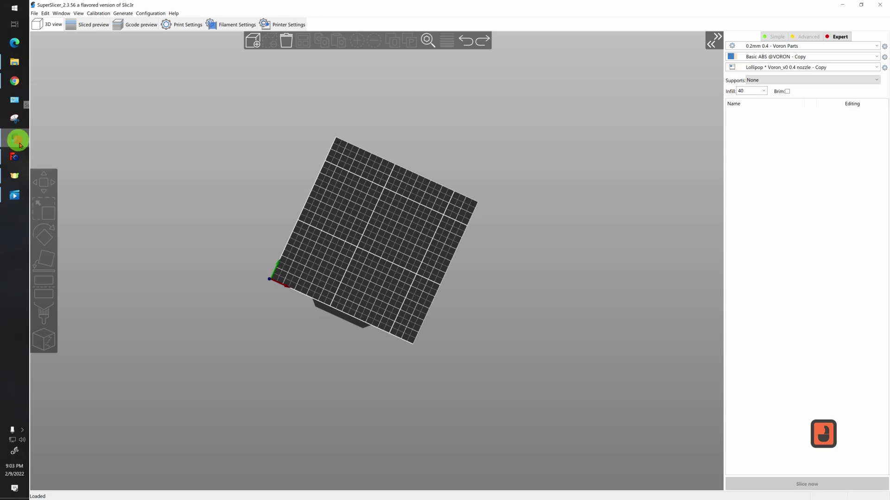
left_click(250, 44)
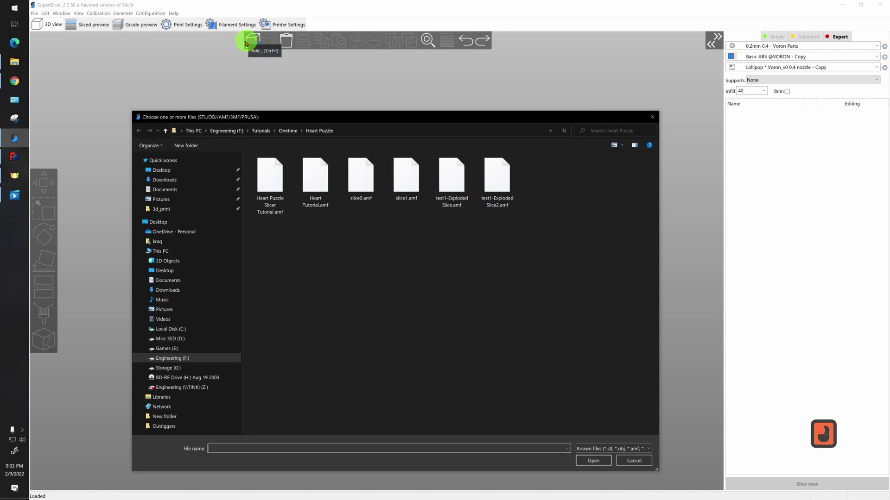
left_click(352, 185)
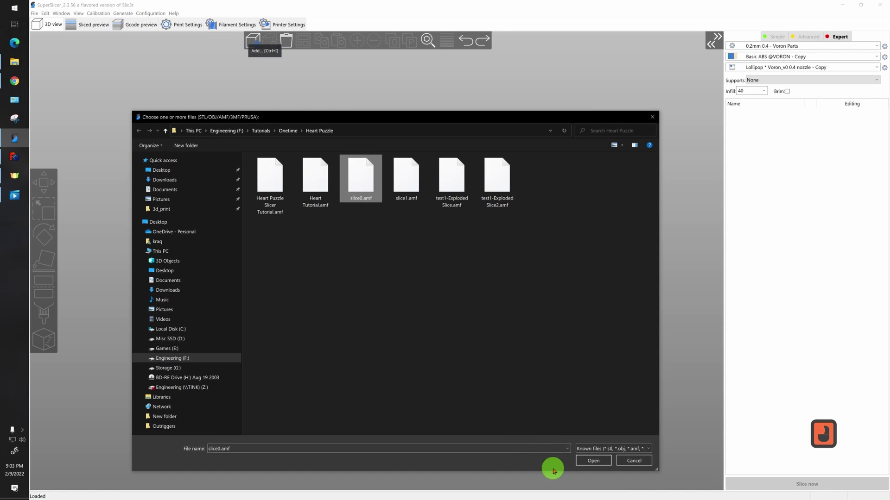
left_click(594, 461)
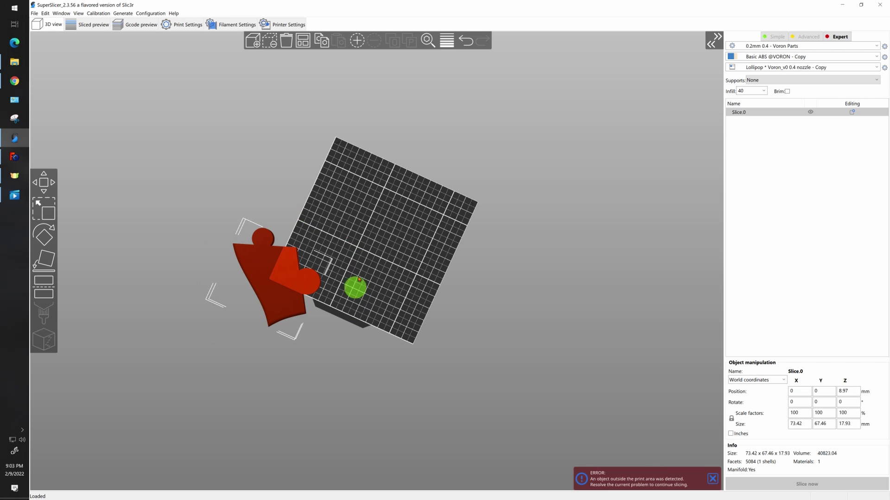
mouse_move(19, 197)
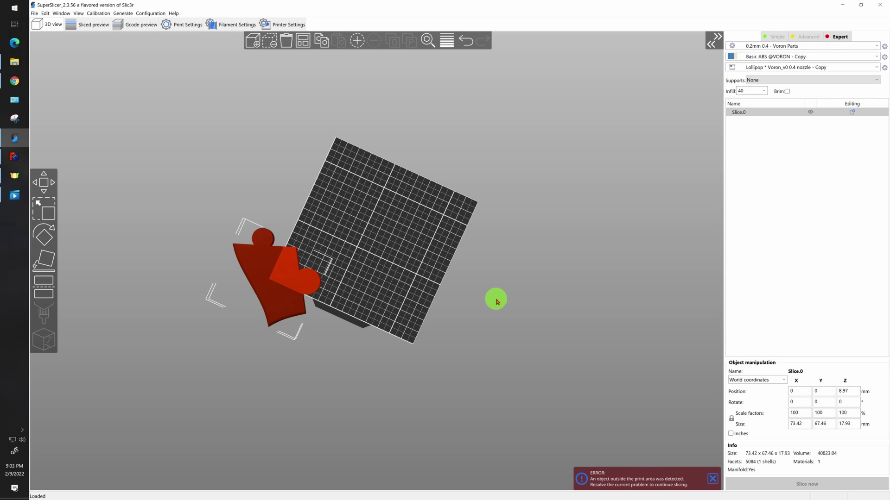
left_click(287, 46)
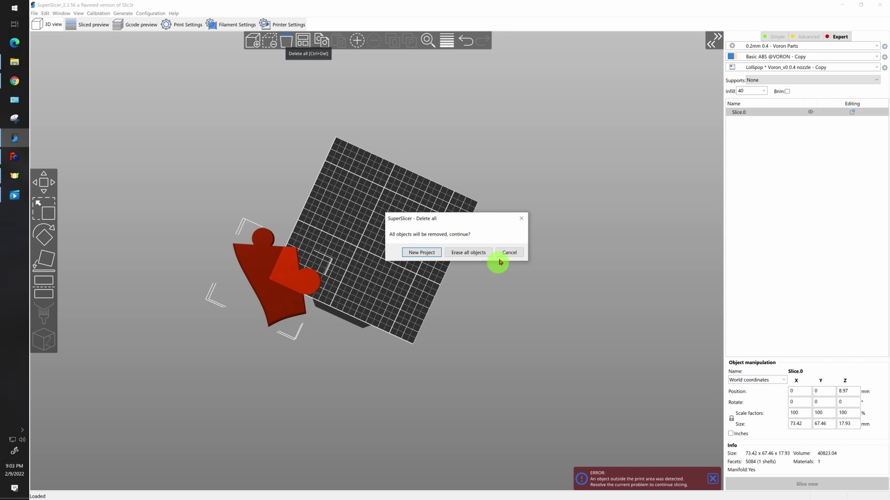
left_click(468, 253)
left_click(15, 158)
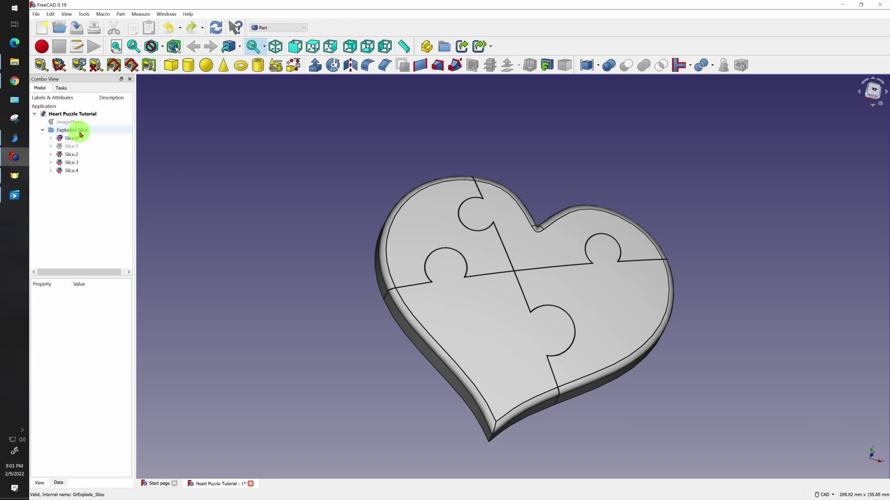
- Export the Exploded Slice group over Heart Puzzle Slicer Tutorial.amf, then add a model in SuperSlicer
left_click(78, 130)
left_click(36, 15)
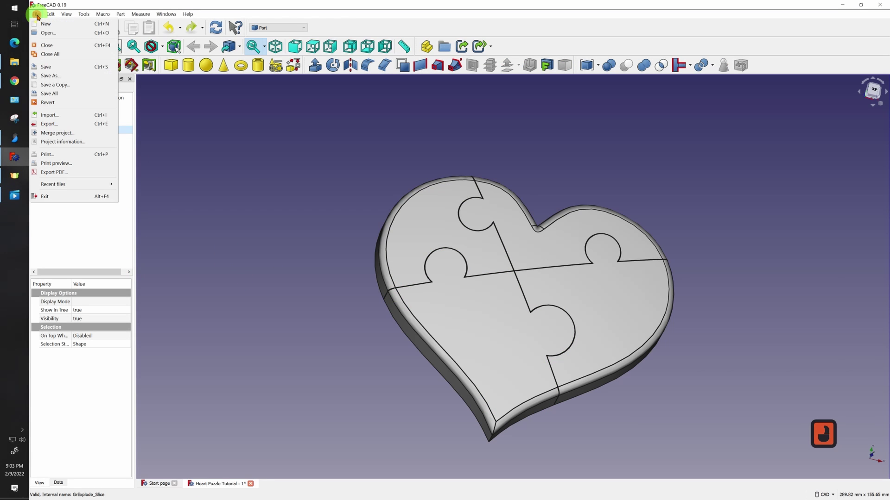
left_click(68, 124)
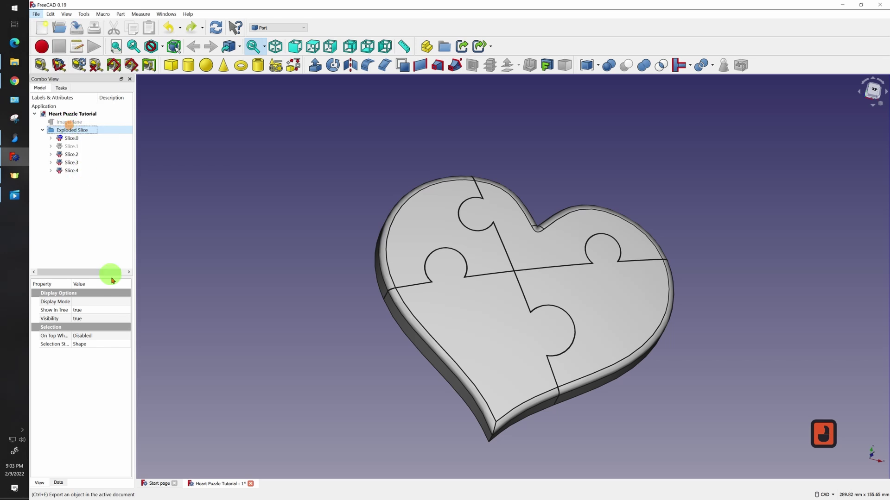
left_click(124, 77)
left_click(354, 239)
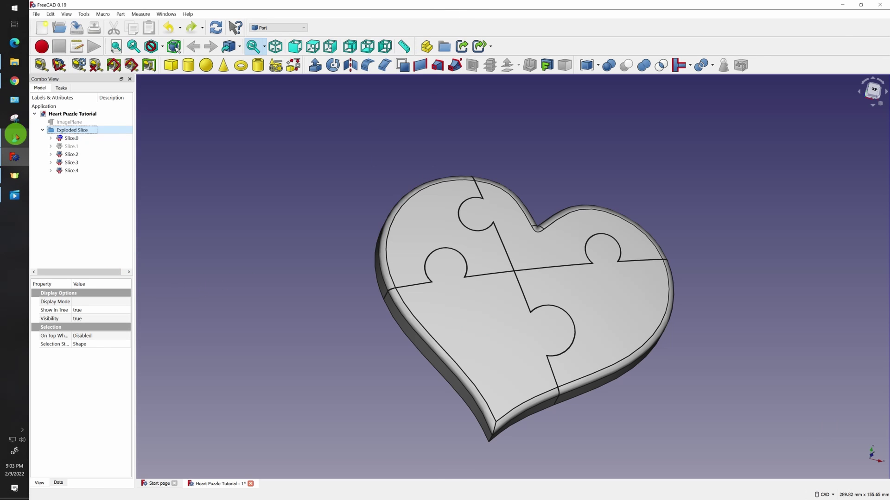
left_click(15, 137)
left_click(251, 44)
- Load Heart Puzzle Slicer Tutorial.amf as separate pieces, not multi-part, and auto-arrange them
double_click(295, 174)
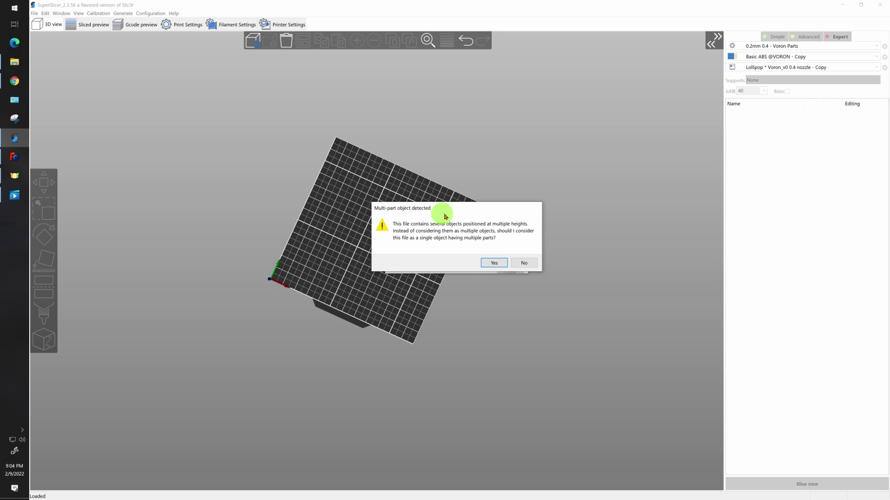
left_click(531, 264)
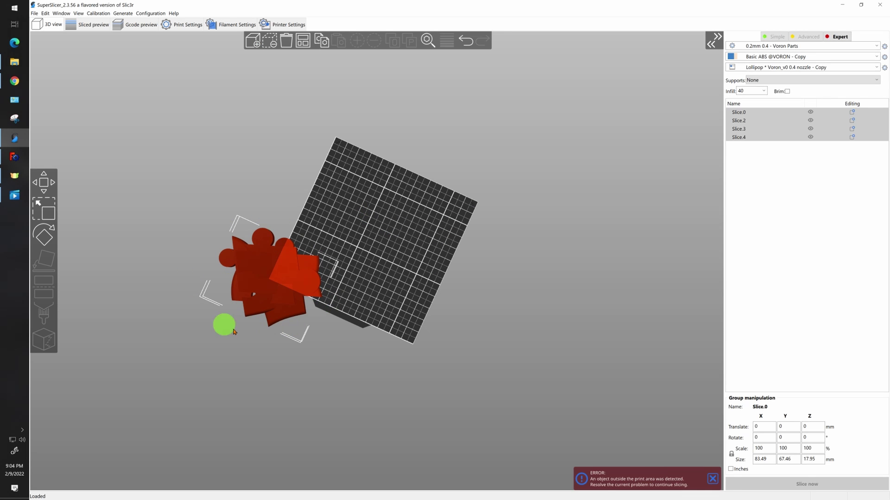
left_click(302, 44)
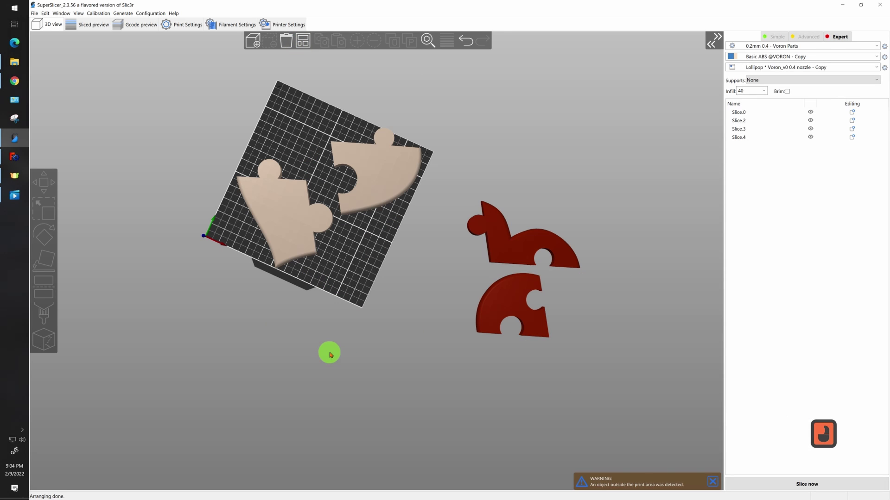
- Make Slice.0, Slice.2 and Slice.3 non-printable and re-arrange, leaving only Slice.4
left_click(810, 113)
left_click(810, 120)
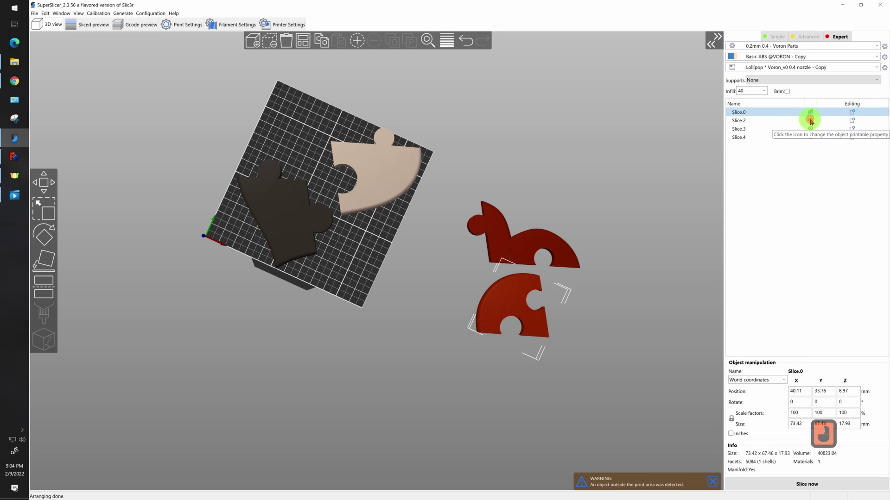
left_click(810, 129)
left_click(305, 43)
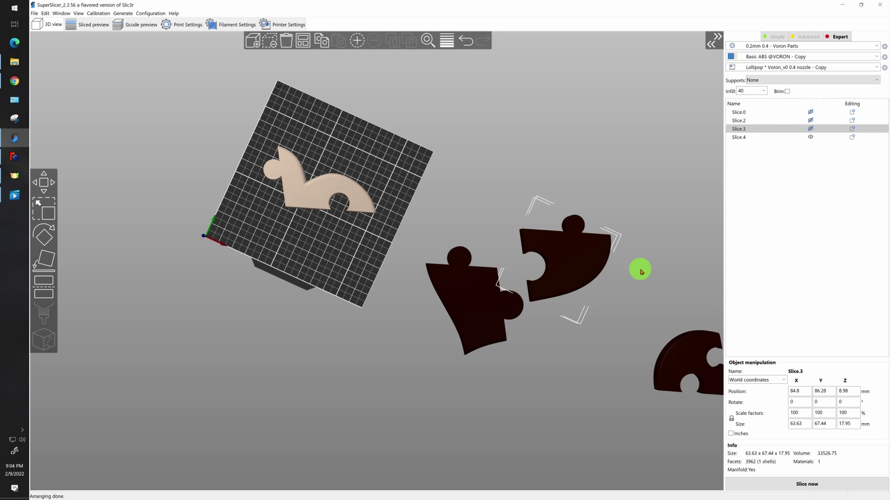